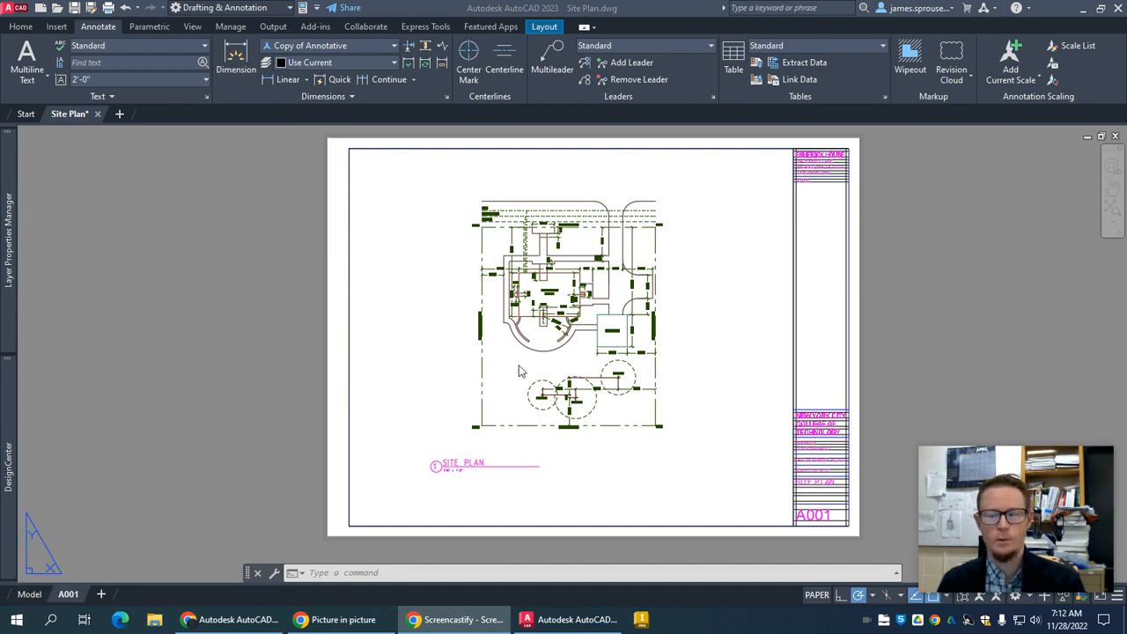
In model space, override the colour of all site plan objects with white (255,255,255)
mouse_move(30, 598)
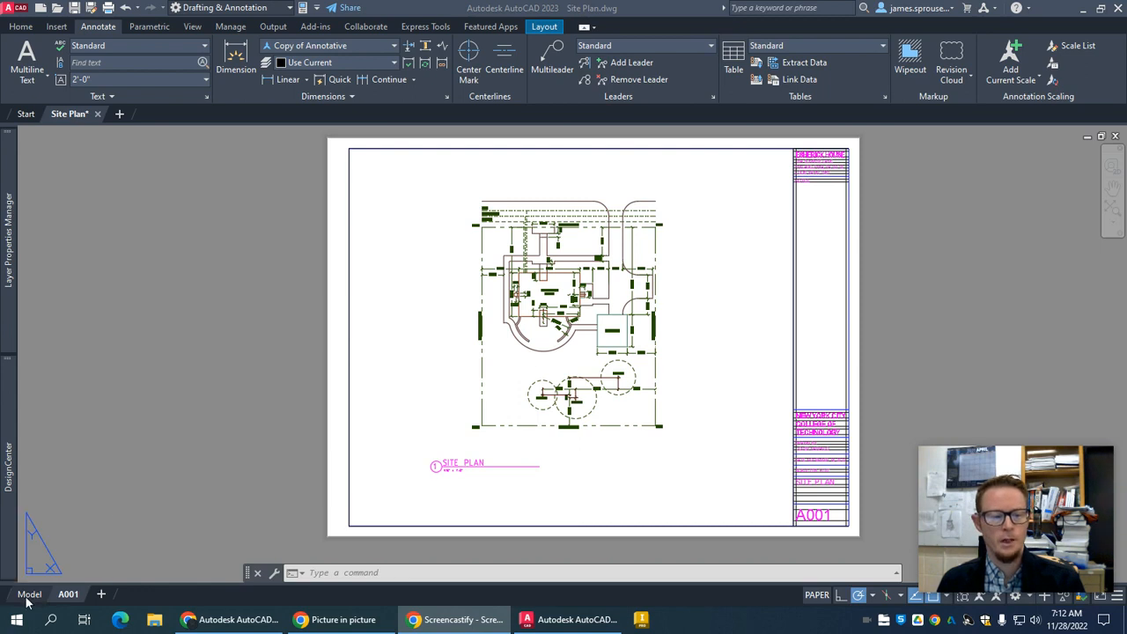
click(29, 597)
click(29, 594)
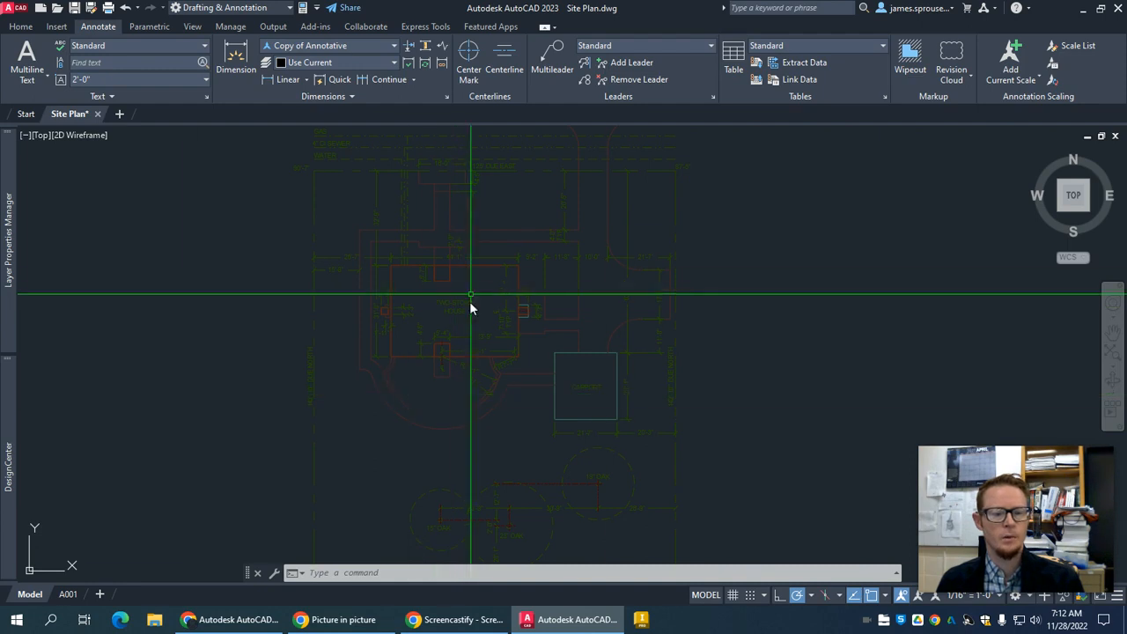
click(308, 146)
click(769, 541)
click(22, 28)
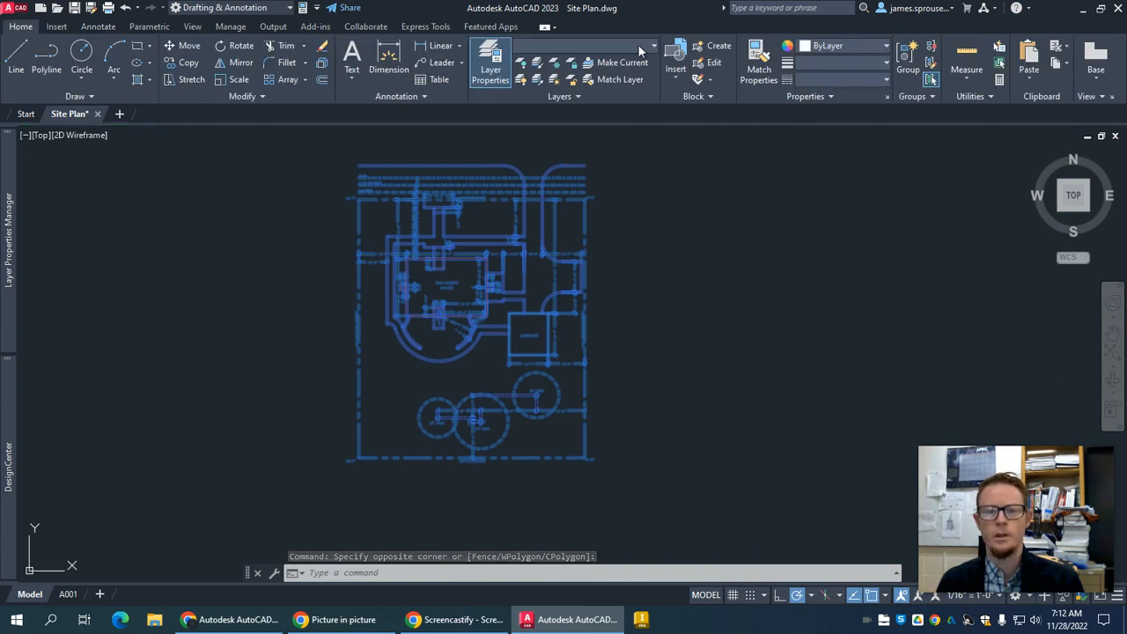
click(818, 47)
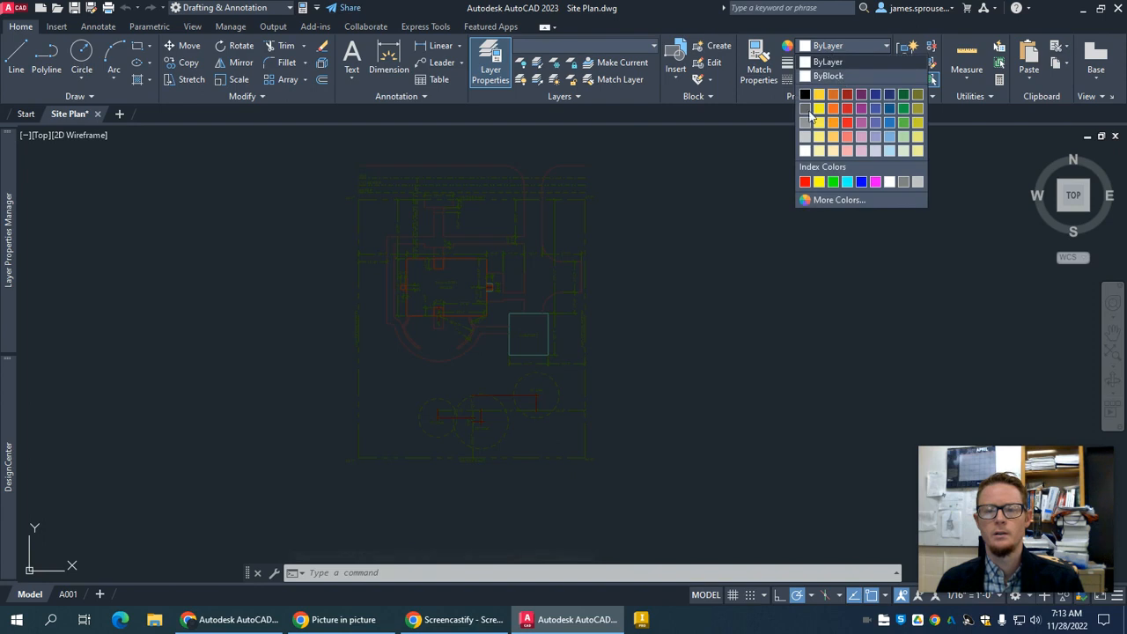
click(803, 153)
key(Escape)
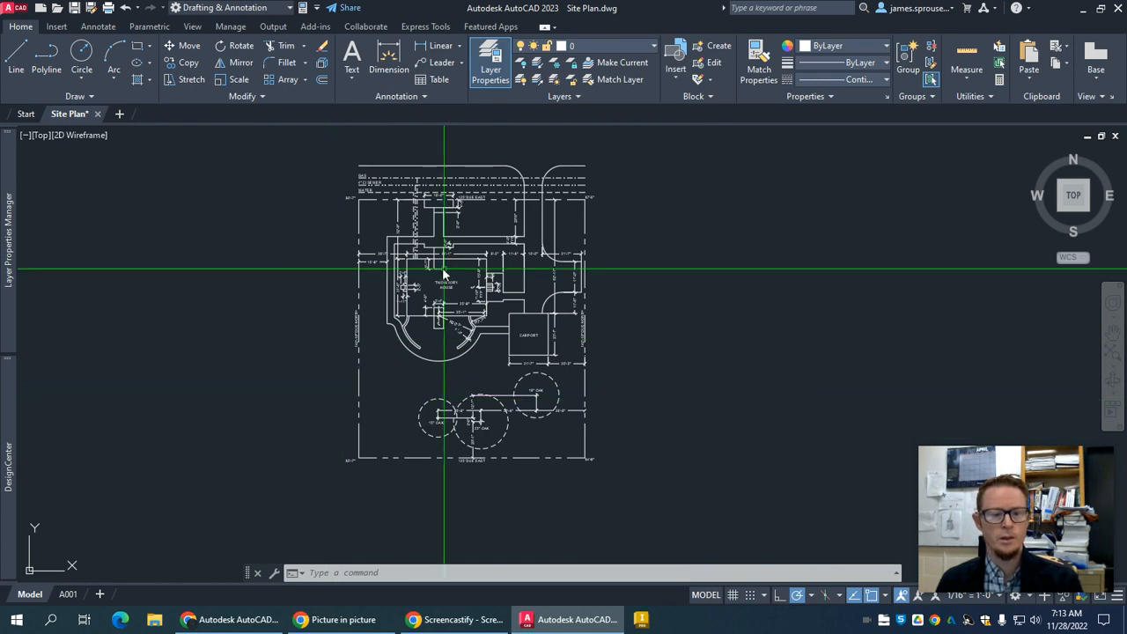
Check the layer and colour properties of the two-story house outline
scroll(446, 295, up, 8)
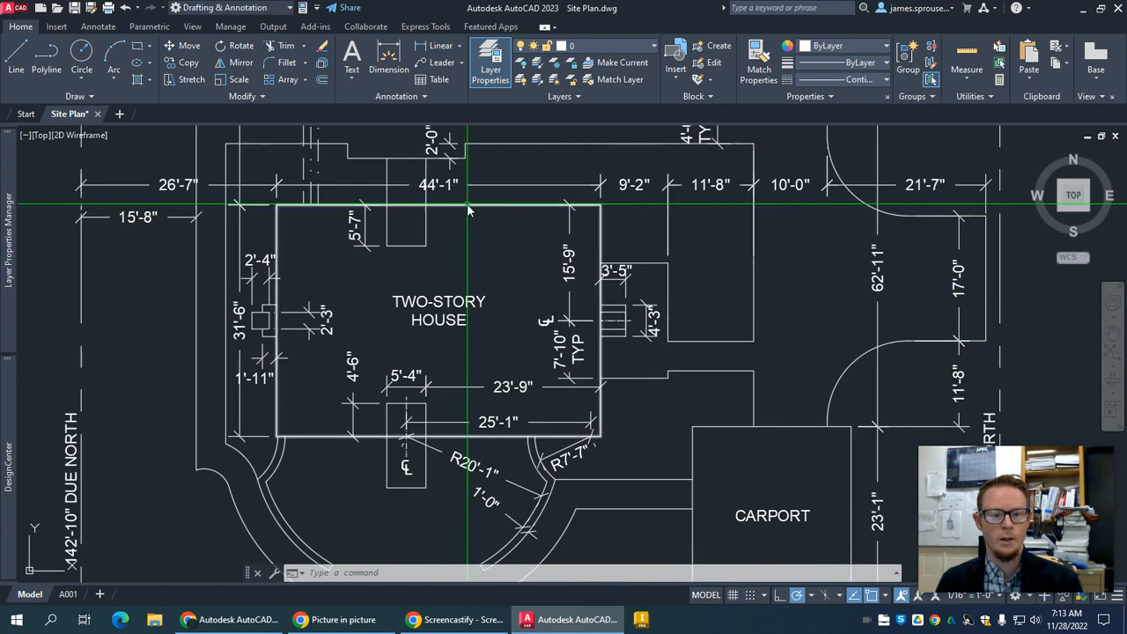
click(468, 206)
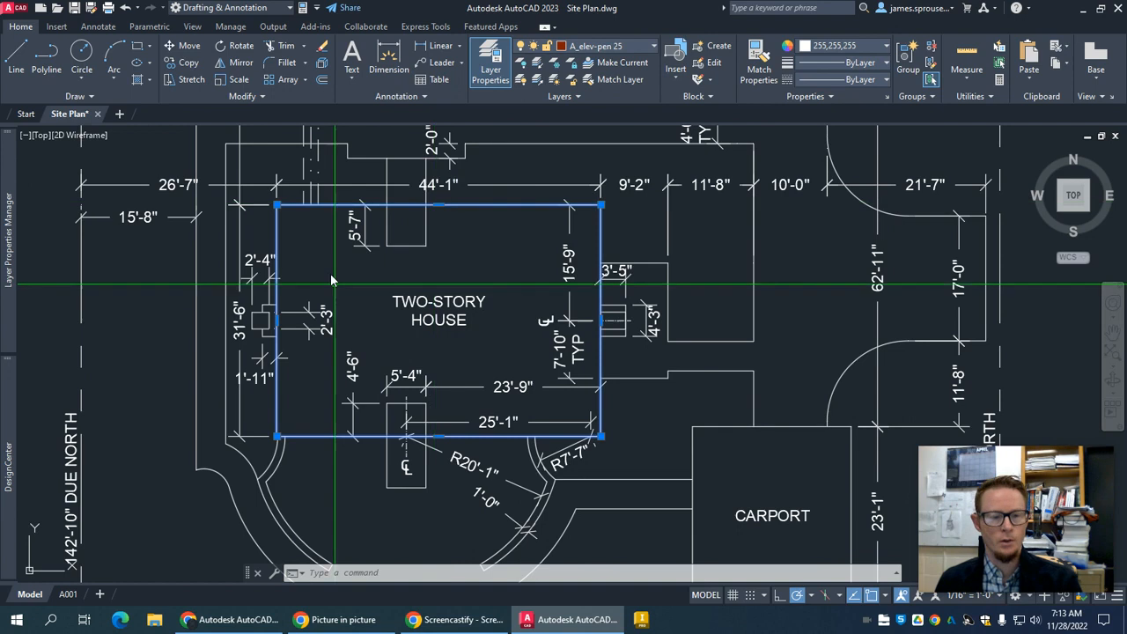
key(Escape)
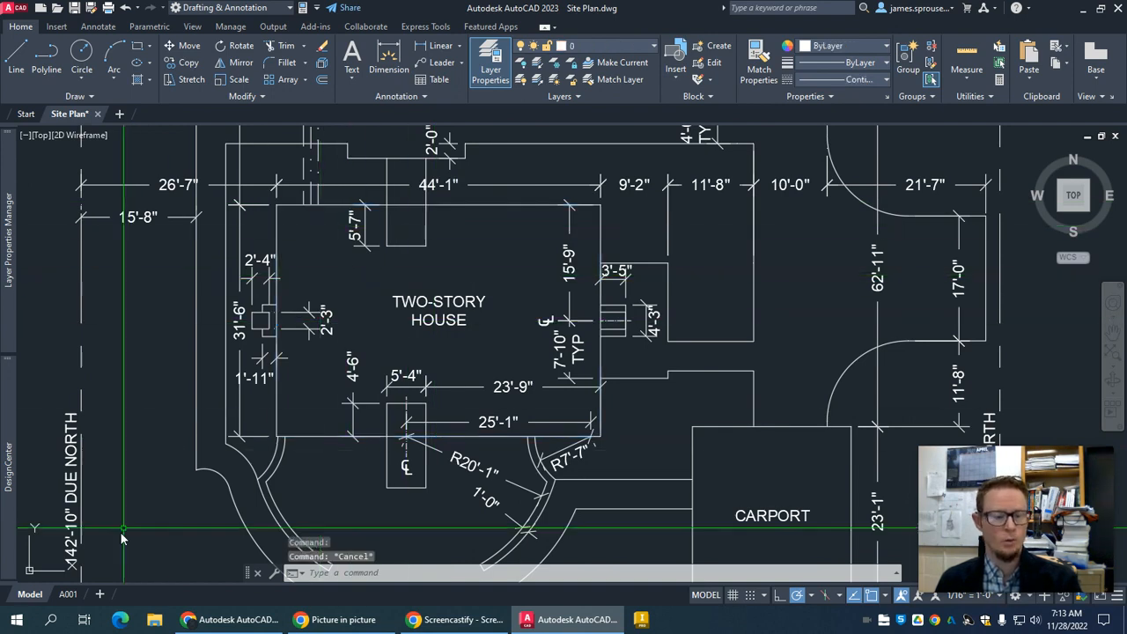
Open the A001 layout, activate its viewport and zoom it to the drawing extents
mouse_move(73, 597)
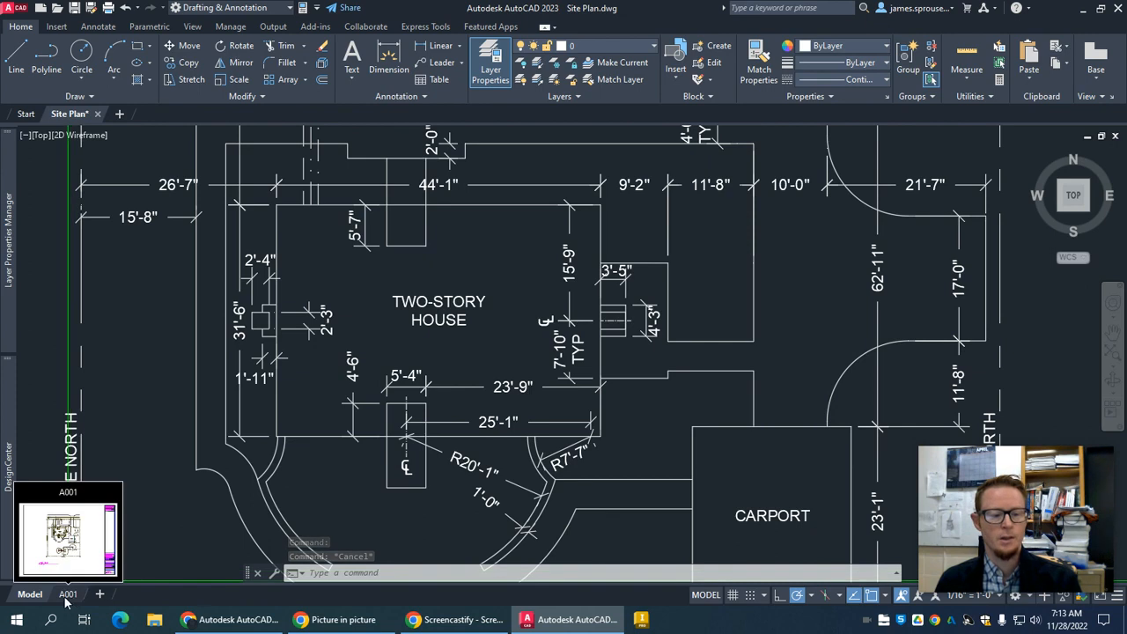
click(69, 595)
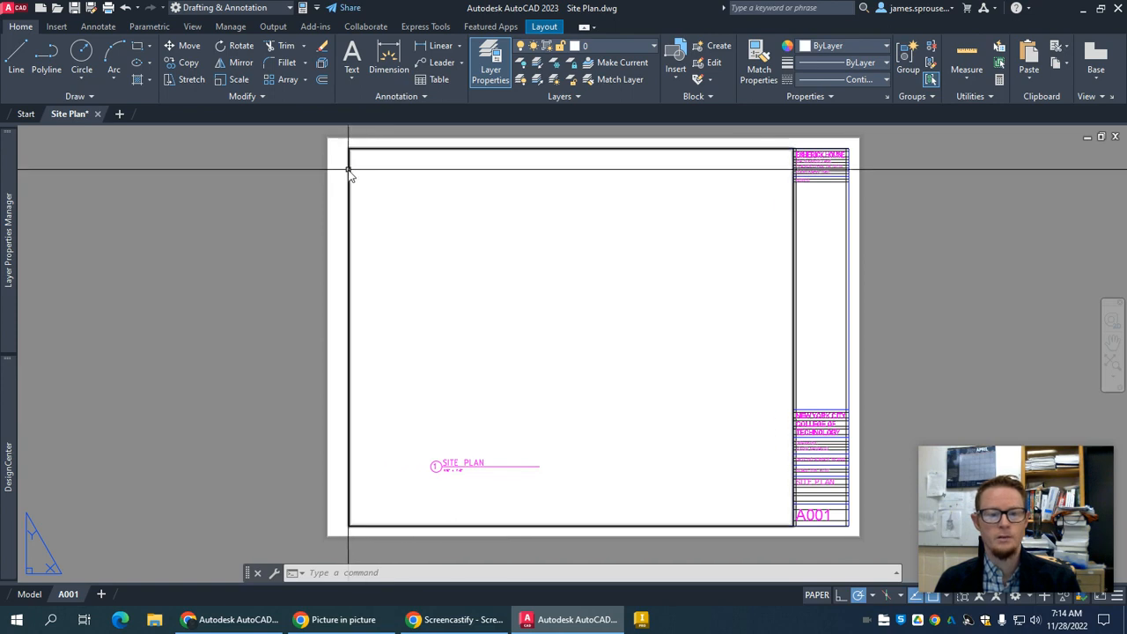
mouse_move(349, 175)
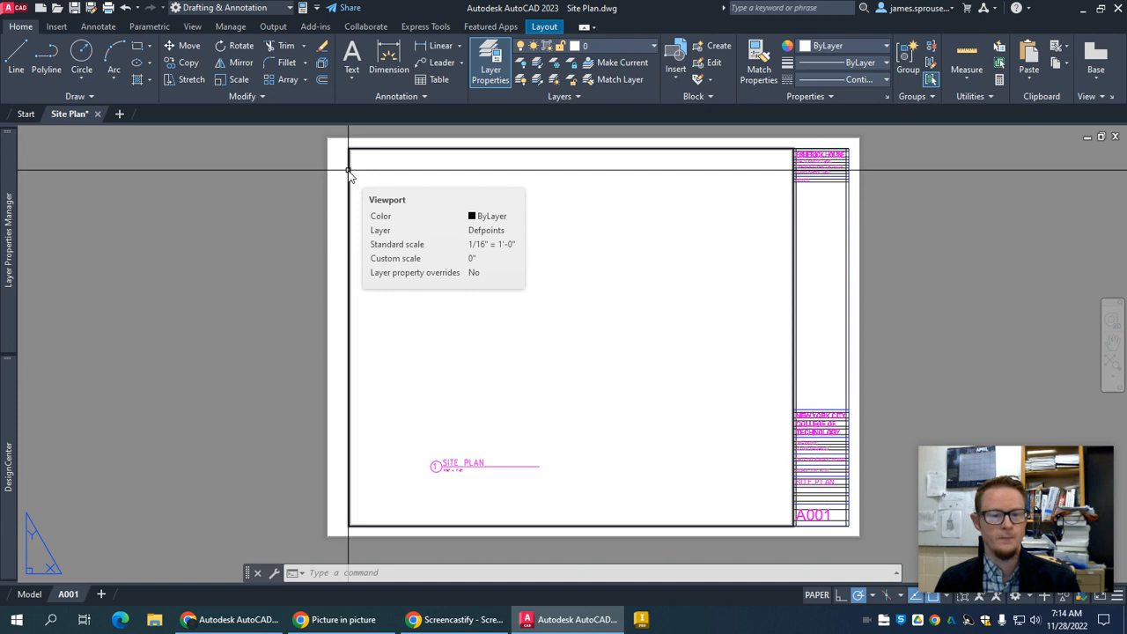
double_click(363, 176)
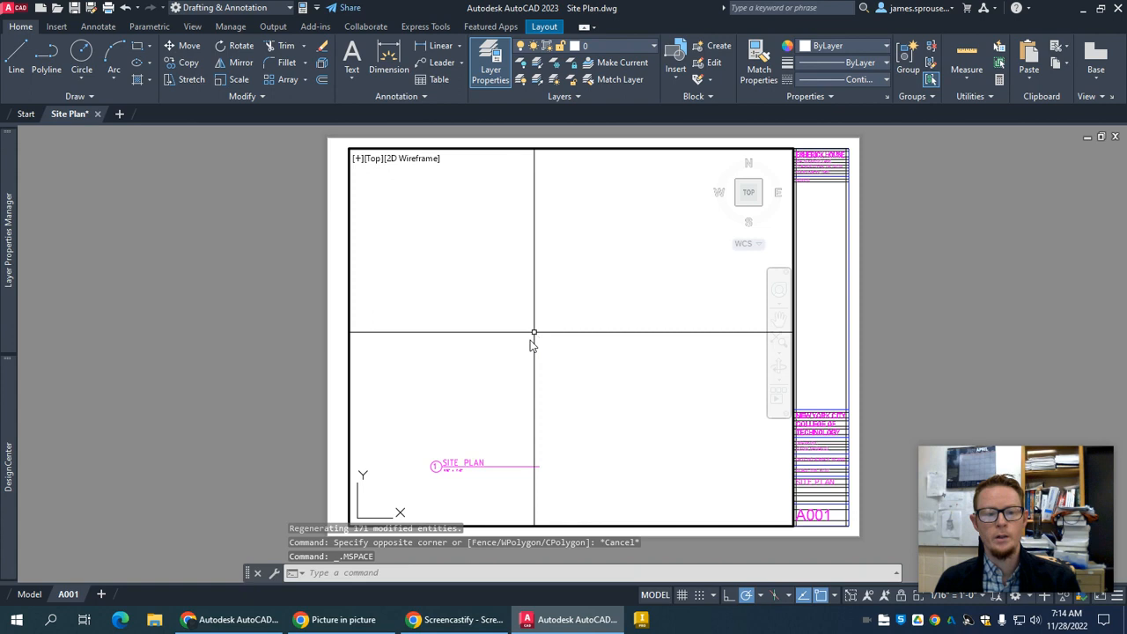
middle_click(577, 341)
middle_click(577, 341)
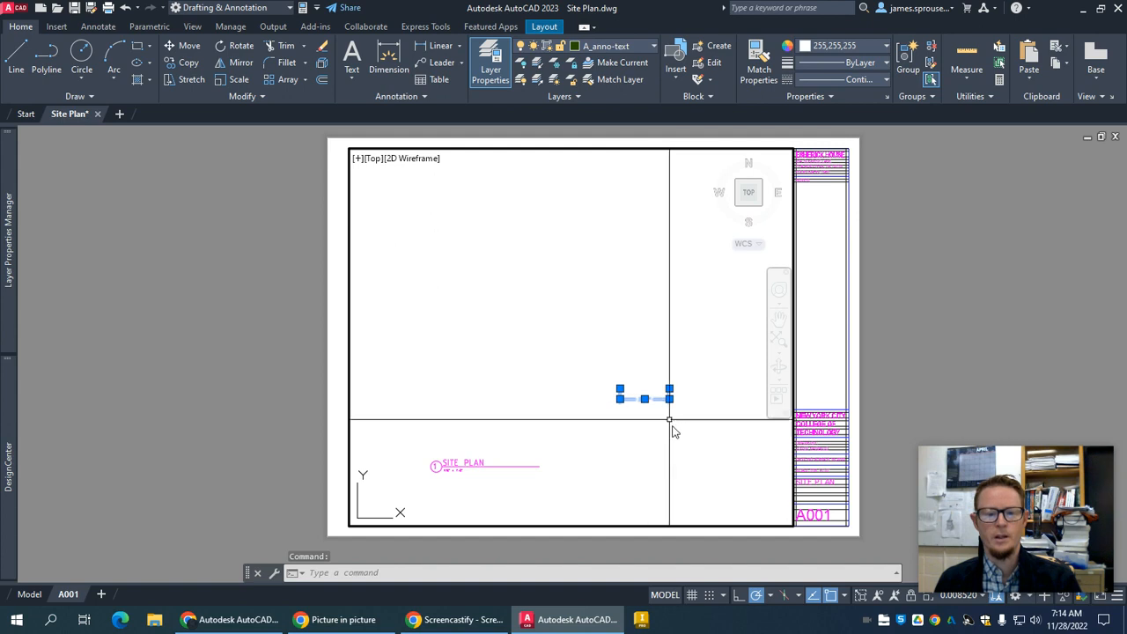
key(Escape)
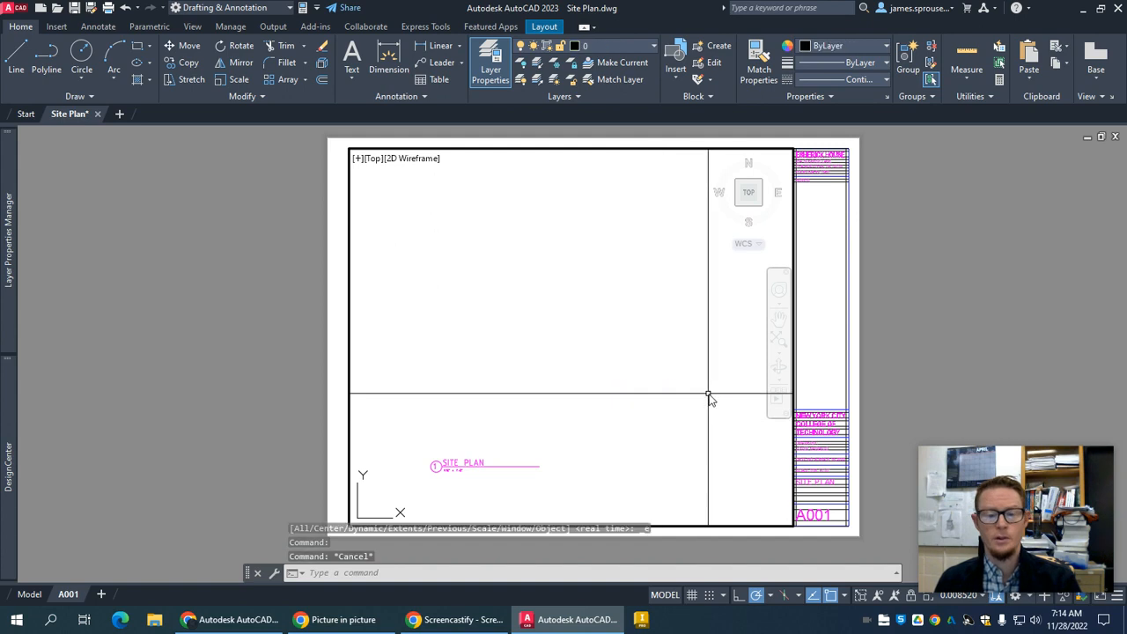
Reset the colour of all model objects to ByLayer from inside the A001 viewport
key(ctrl+a)
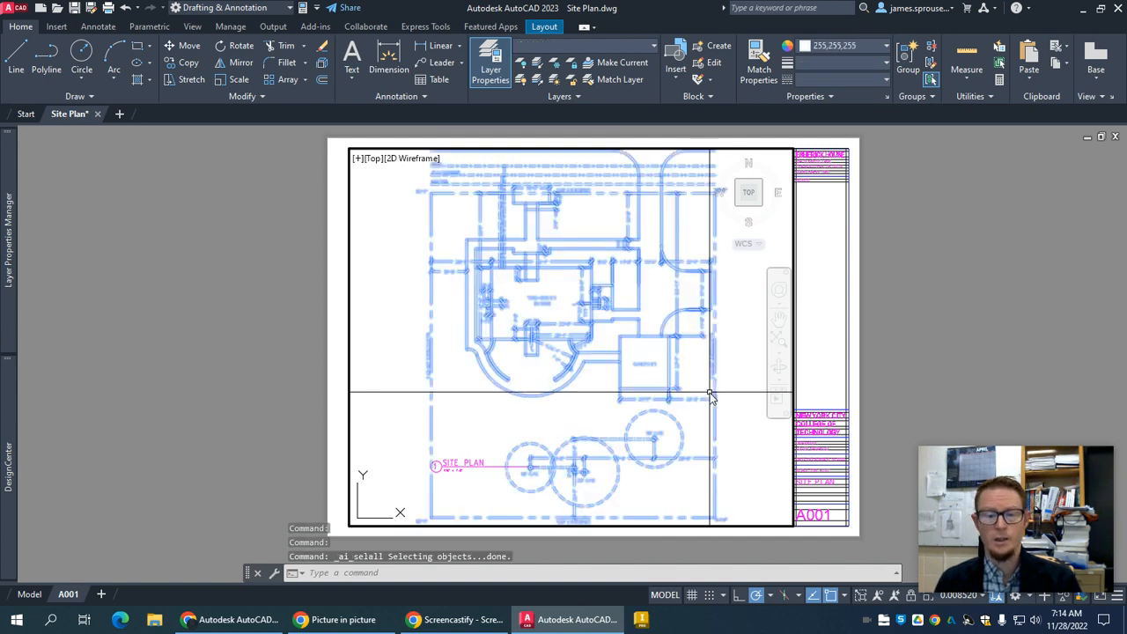
click(825, 48)
click(821, 61)
key(Escape)
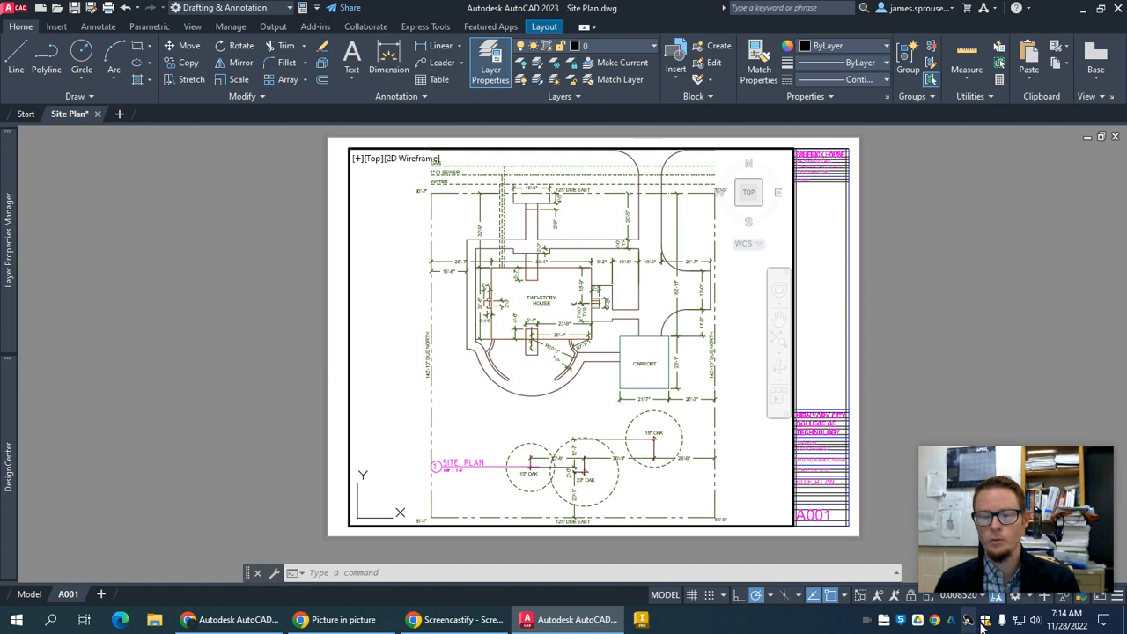
Set the viewport scale to 1/16" = 1'-0", reposition the site plan above its title and return to paper space
drag(1011, 462, 1011, 428)
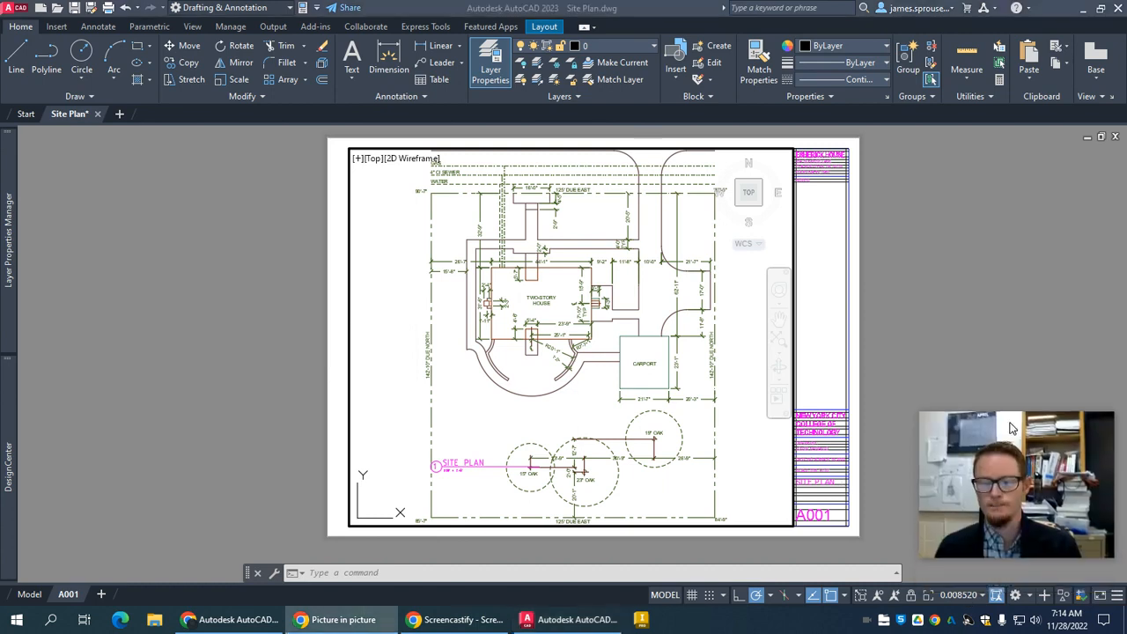
click(960, 600)
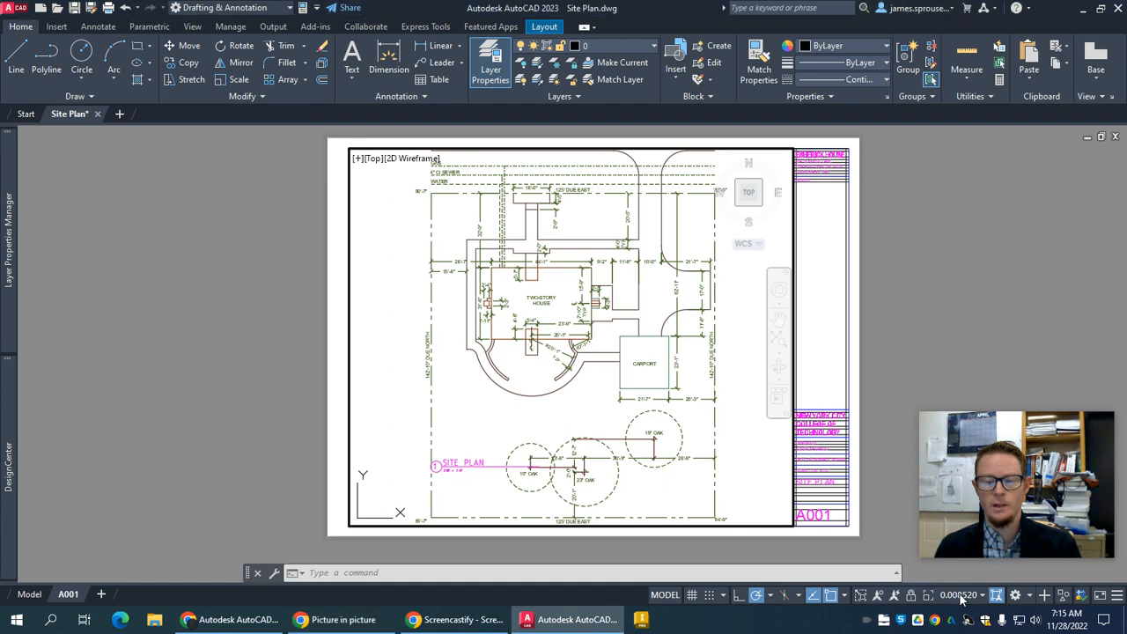
click(961, 595)
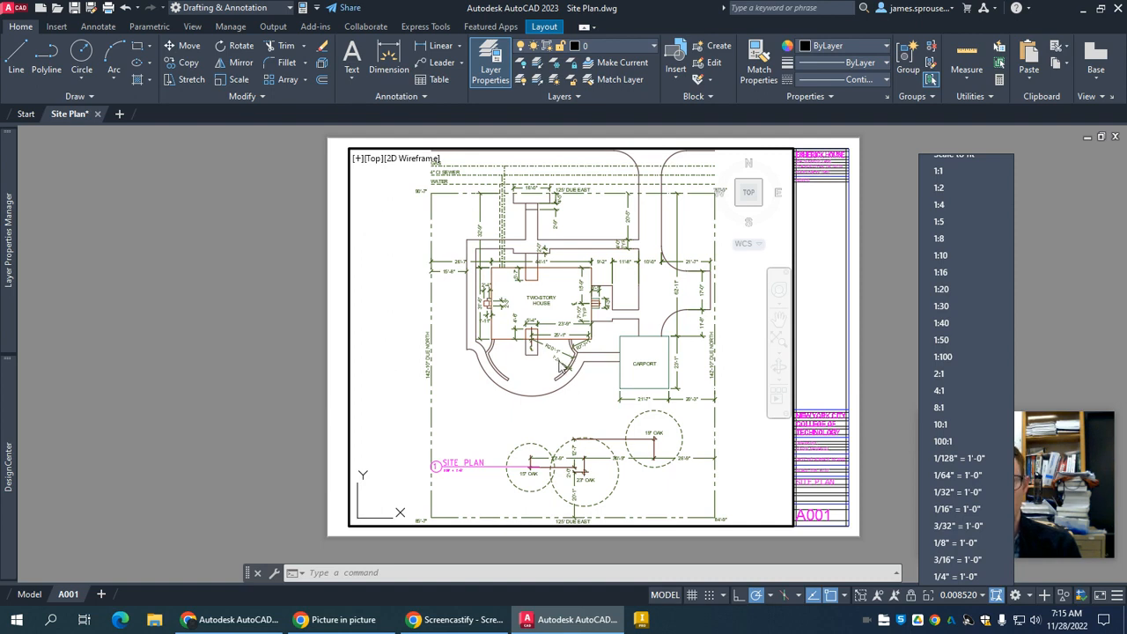
click(950, 508)
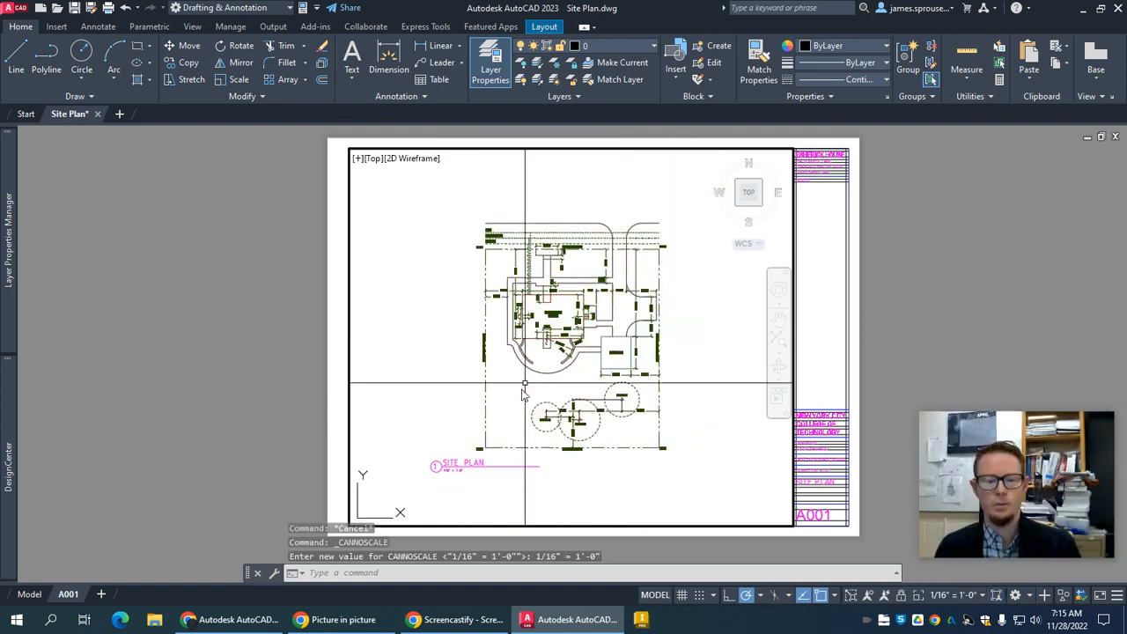
middle_drag(583, 380, 585, 357)
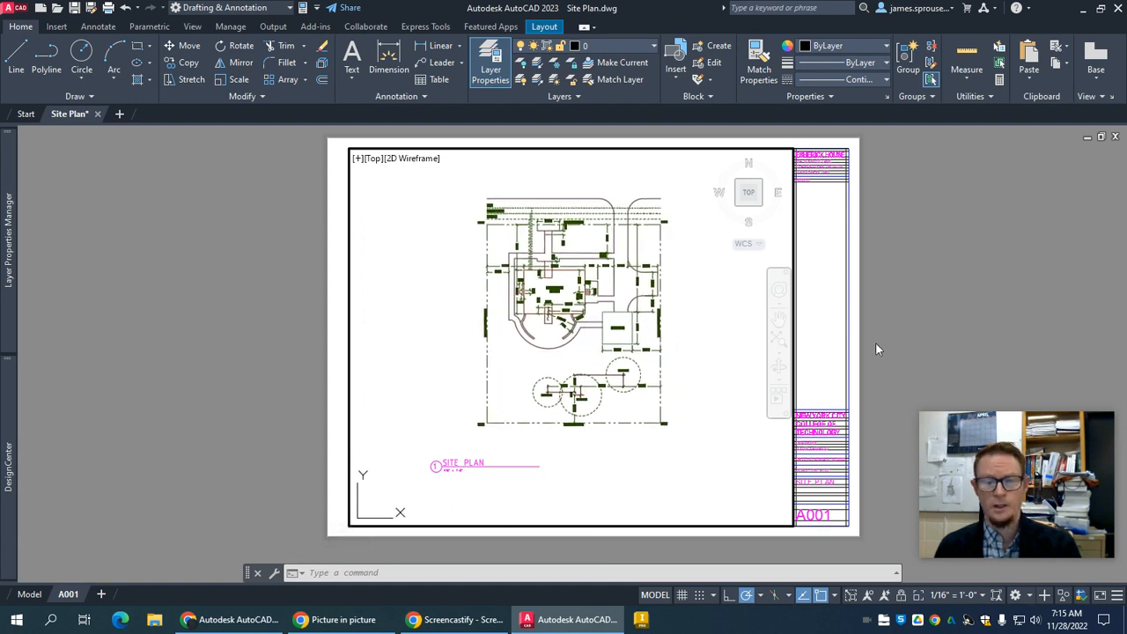
double_click(912, 286)
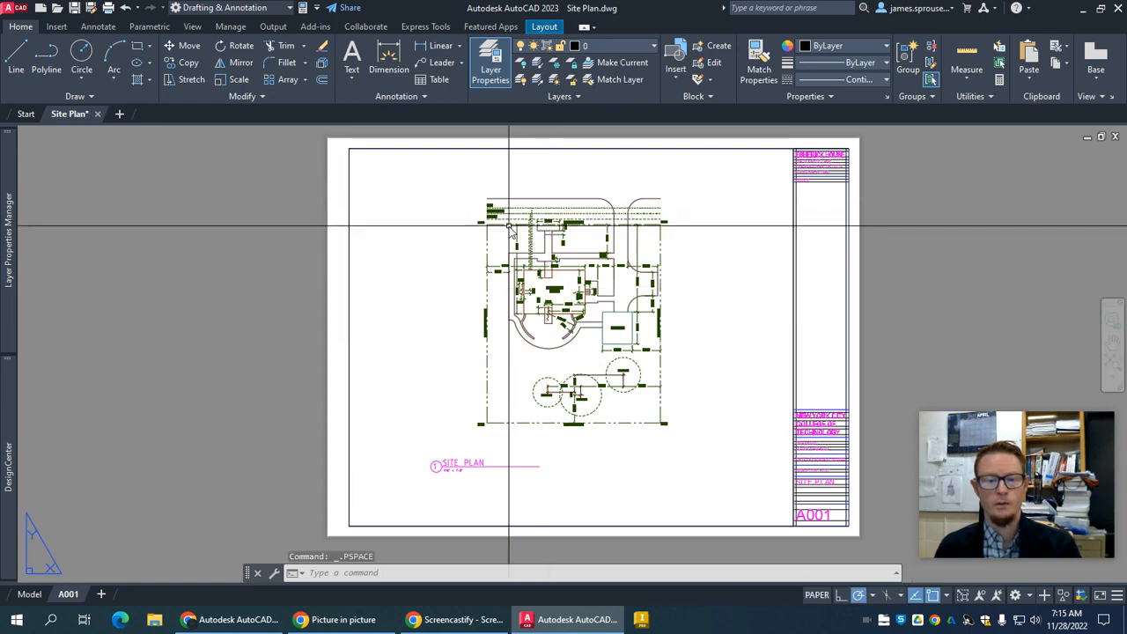
Try to window-select the site plan objects from paper space
click(432, 222)
click(616, 385)
click(661, 395)
click(614, 364)
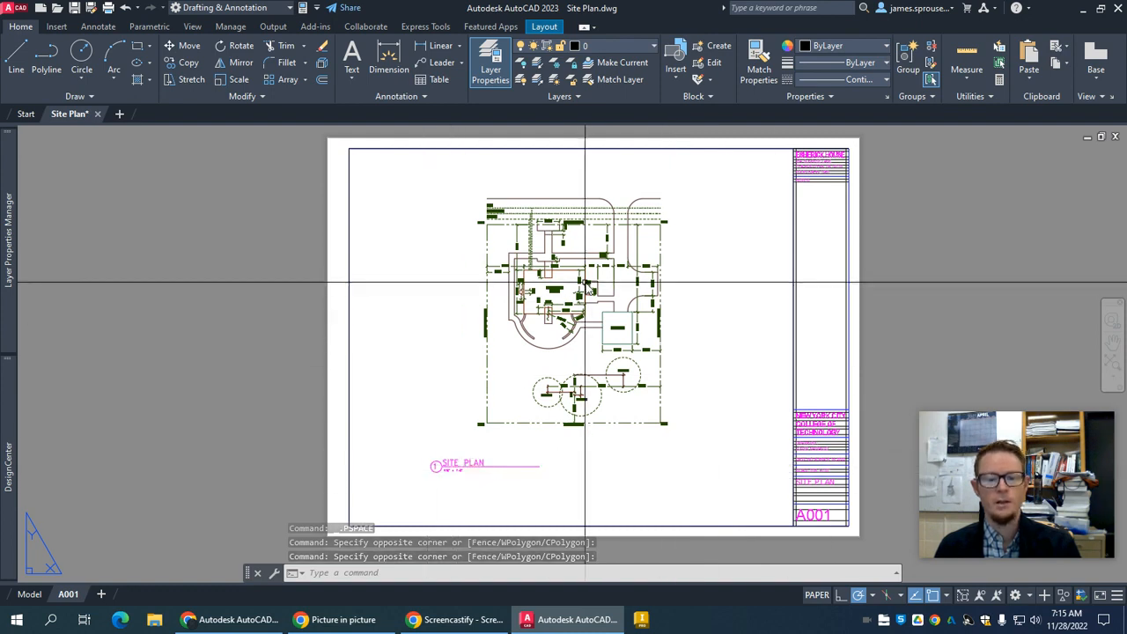
Examine the scale note under the SITE PLAN title on the sheet
mouse_move(455, 484)
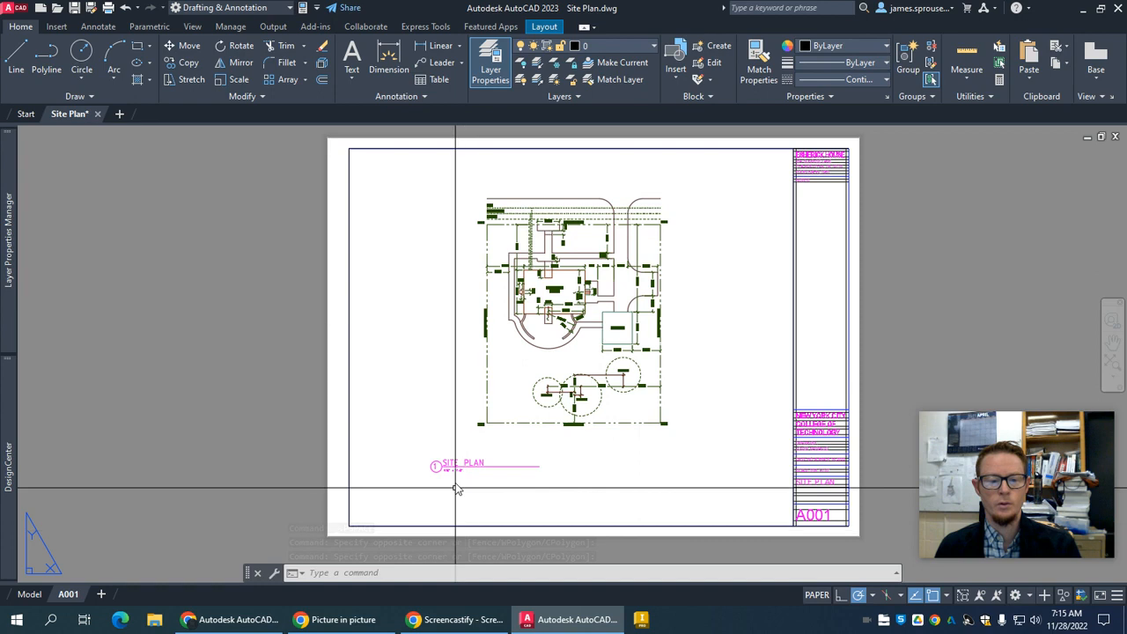
scroll(455, 483, up, 8)
scroll(537, 458, down, 8)
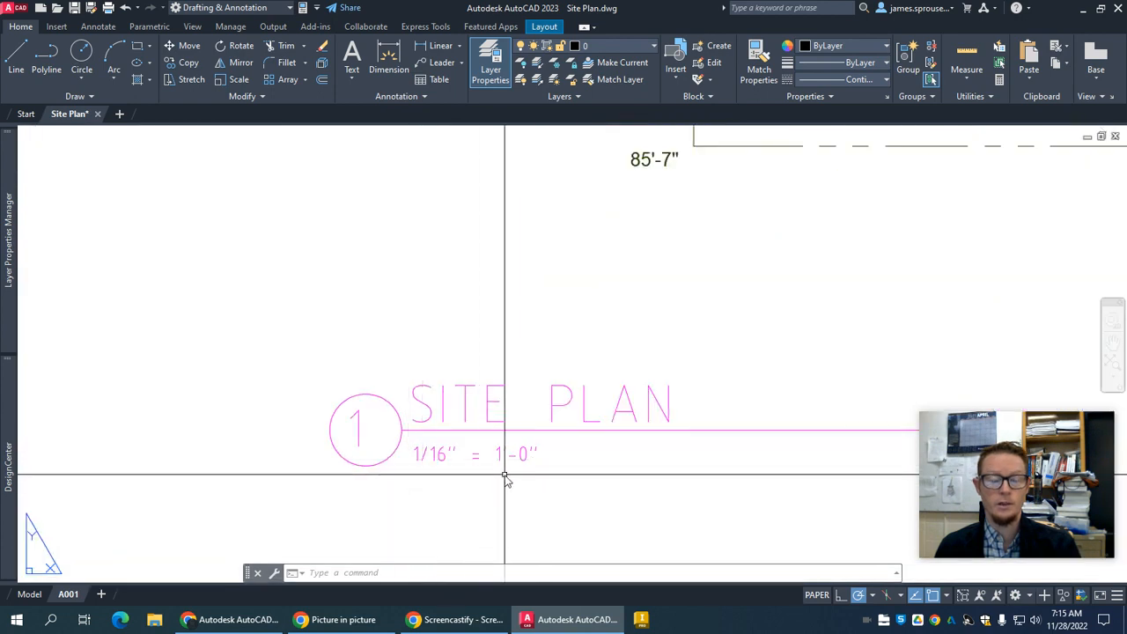
middle_drag(778, 349, 650, 354)
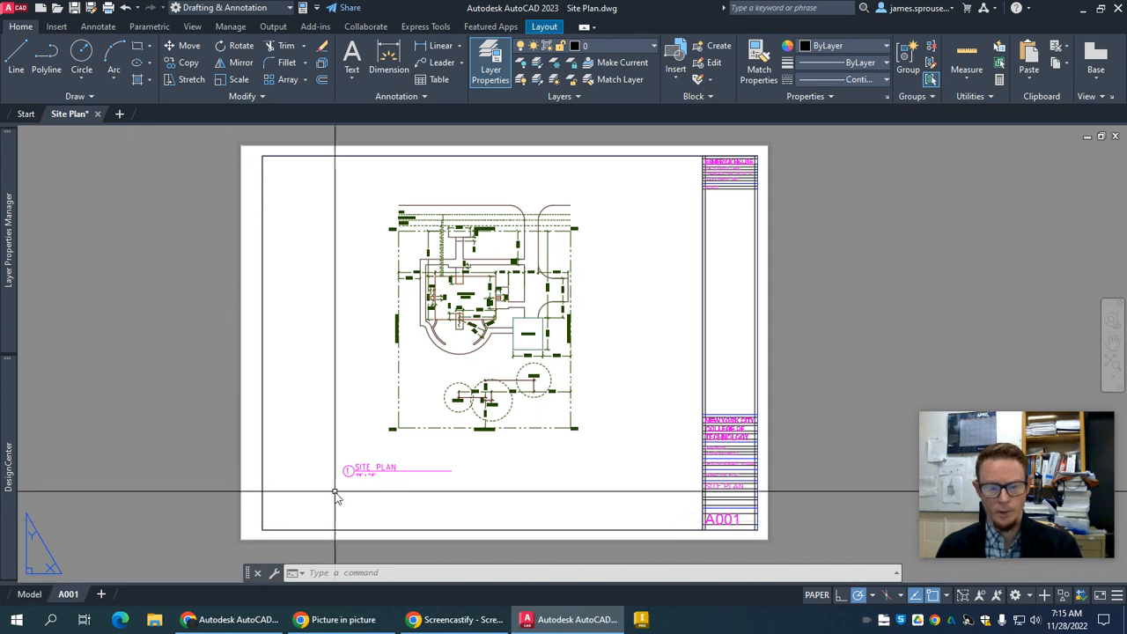
Switch to model space and back to the A001 layout, and toggle between paper space and the viewport's model space
mouse_move(34, 596)
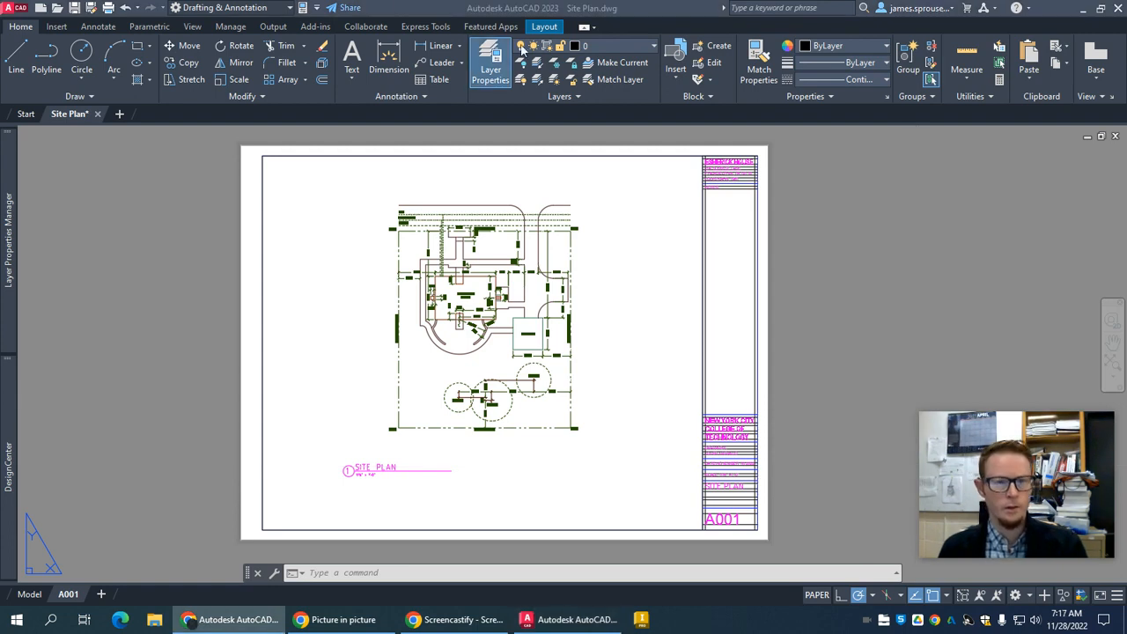
click(455, 137)
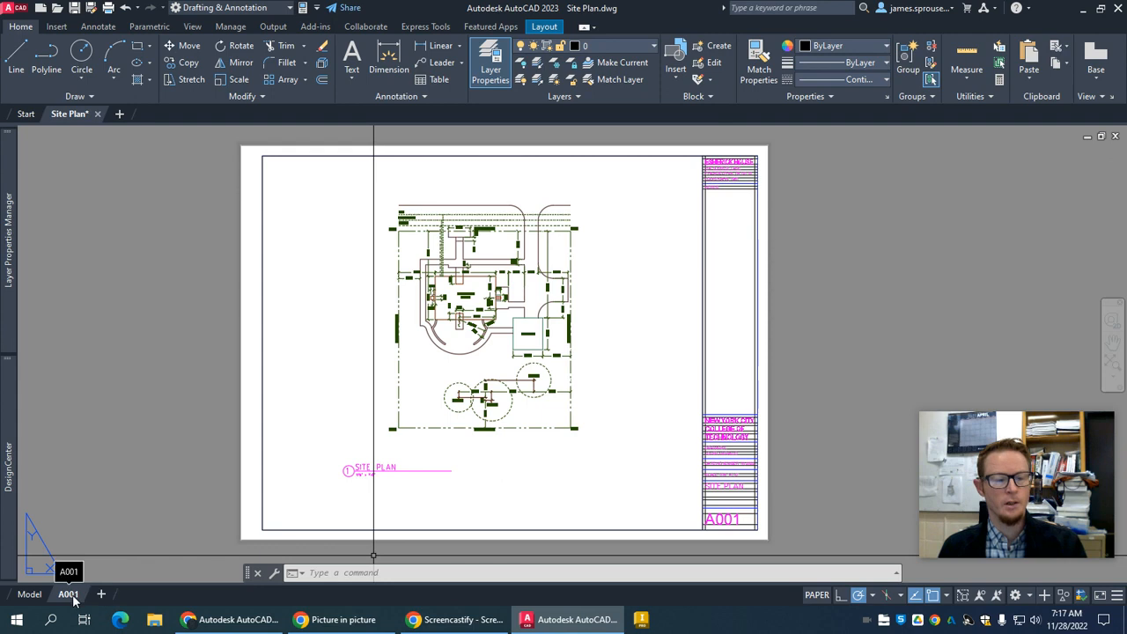
click(31, 595)
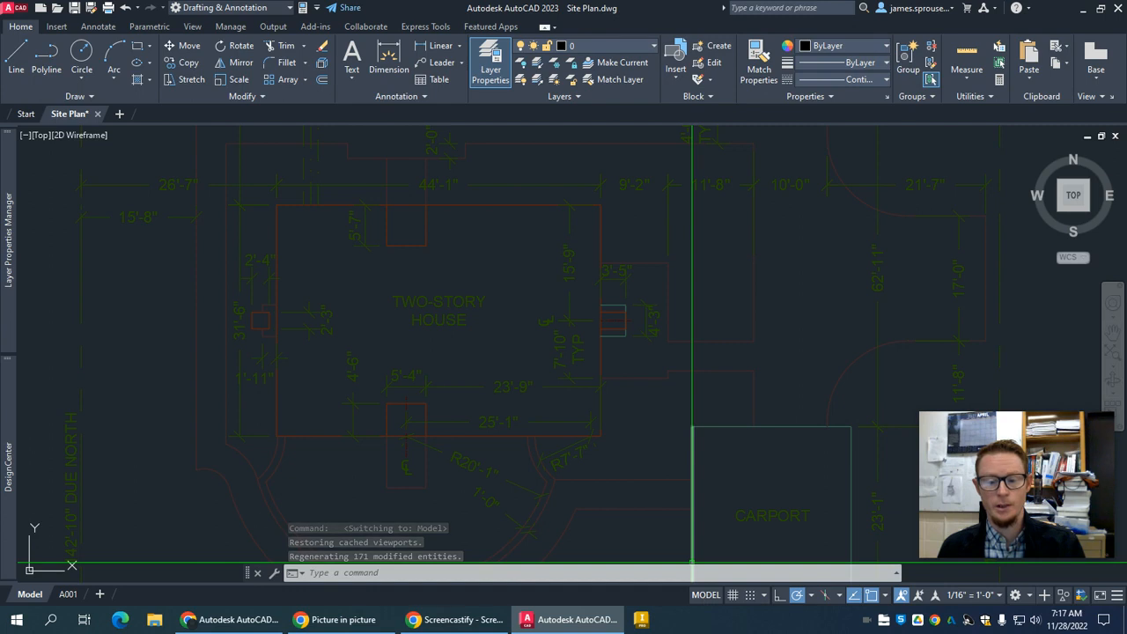
click(705, 599)
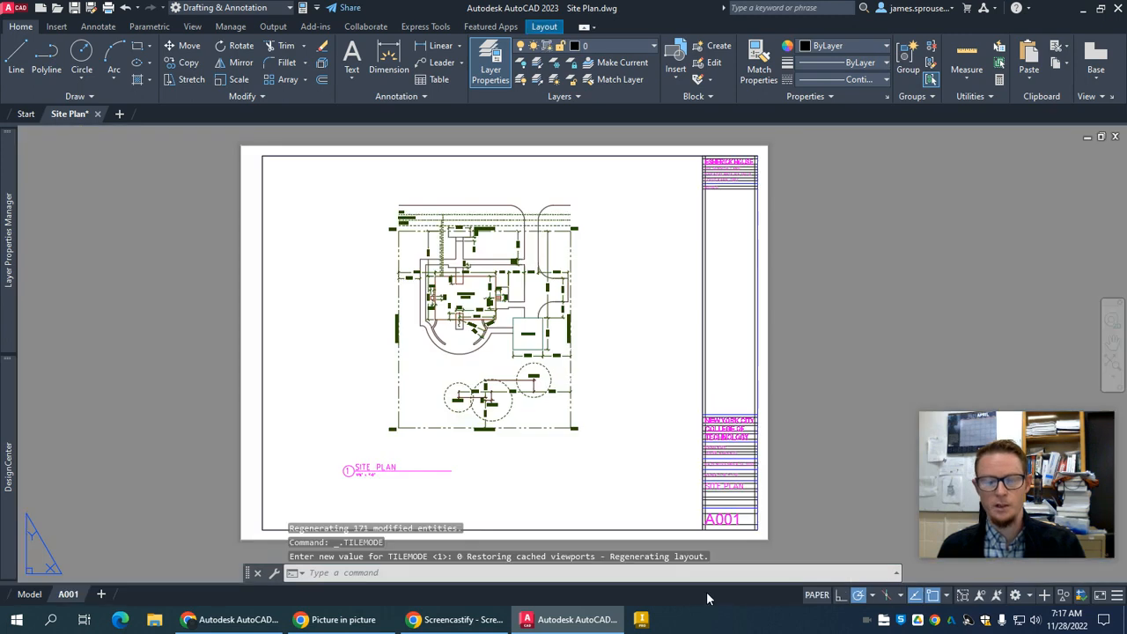
click(819, 596)
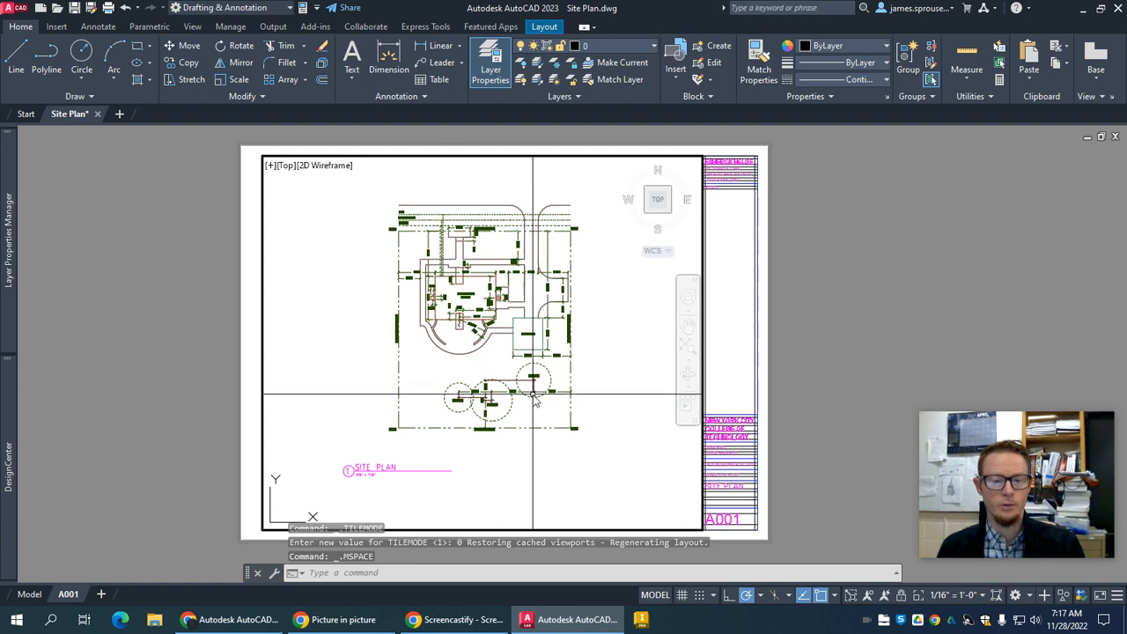
double_click(907, 484)
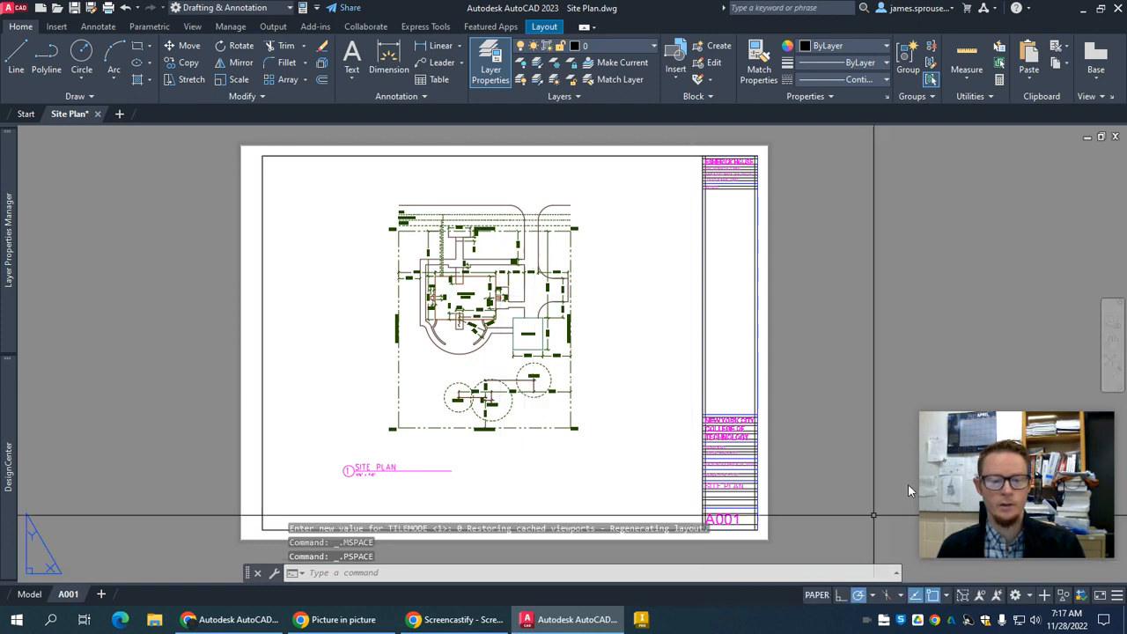
click(628, 334)
key(Escape)
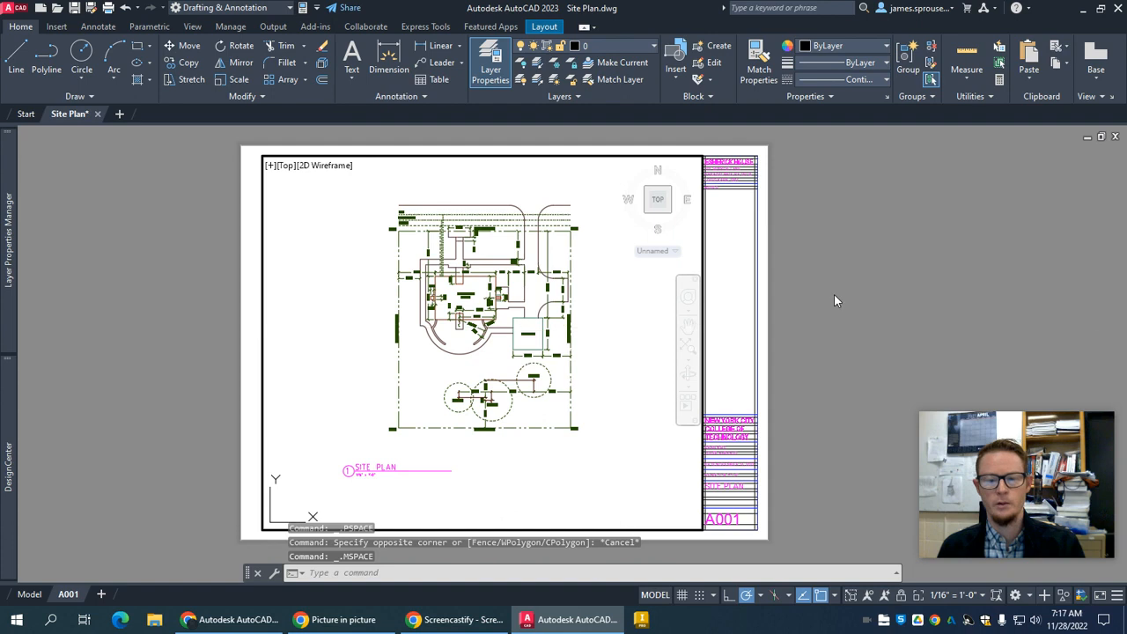
Return to model space and turn on the drawing grid display
click(29, 593)
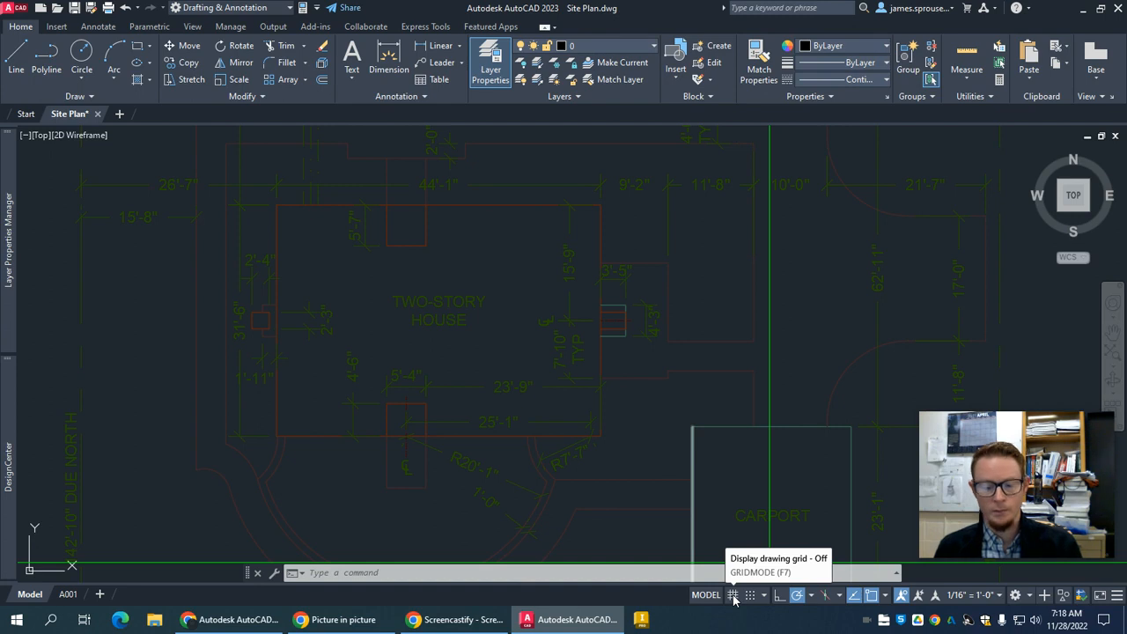
click(732, 596)
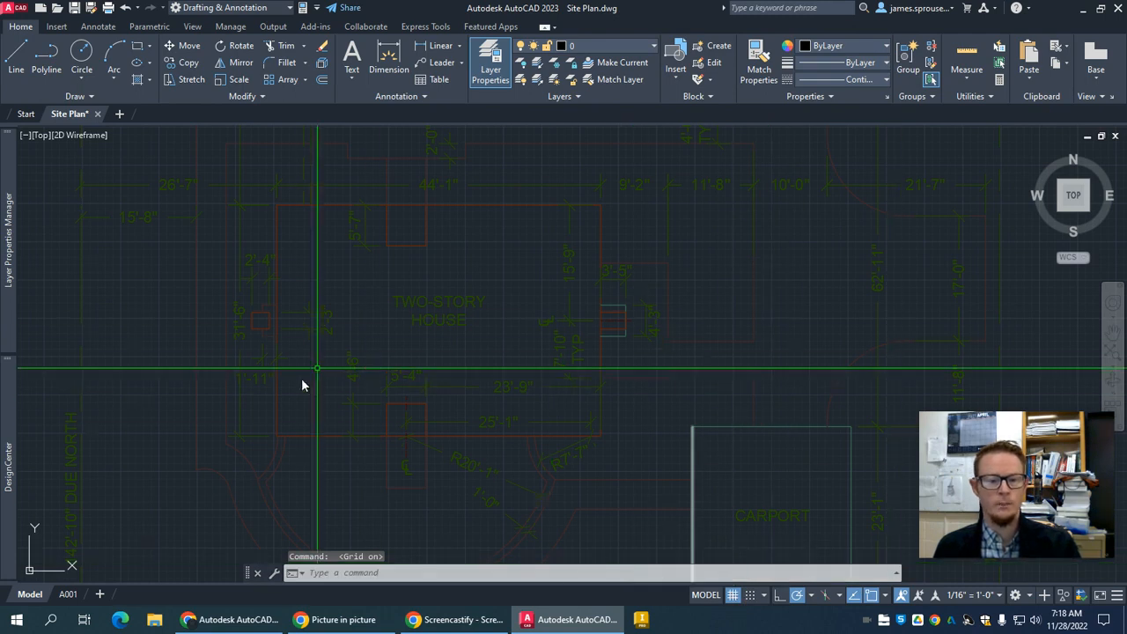
Toggle the drawing grid display off and on again in model space, leaving it off
scroll(532, 454, down, 2)
scroll(532, 453, down, 1)
middle_drag(803, 404, 565, 373)
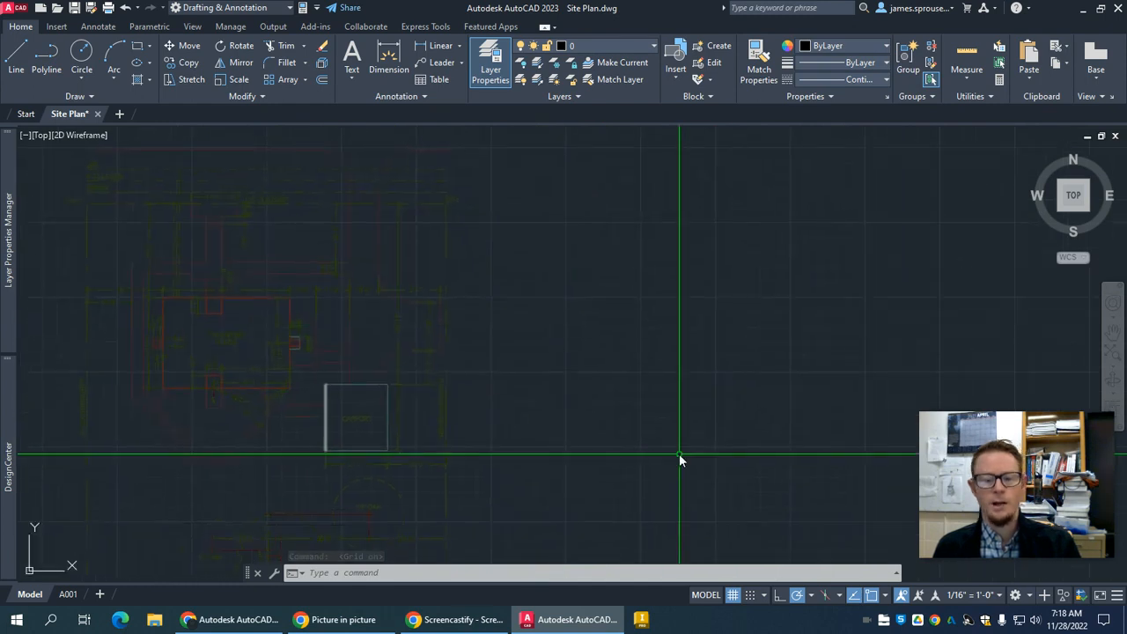
click(732, 595)
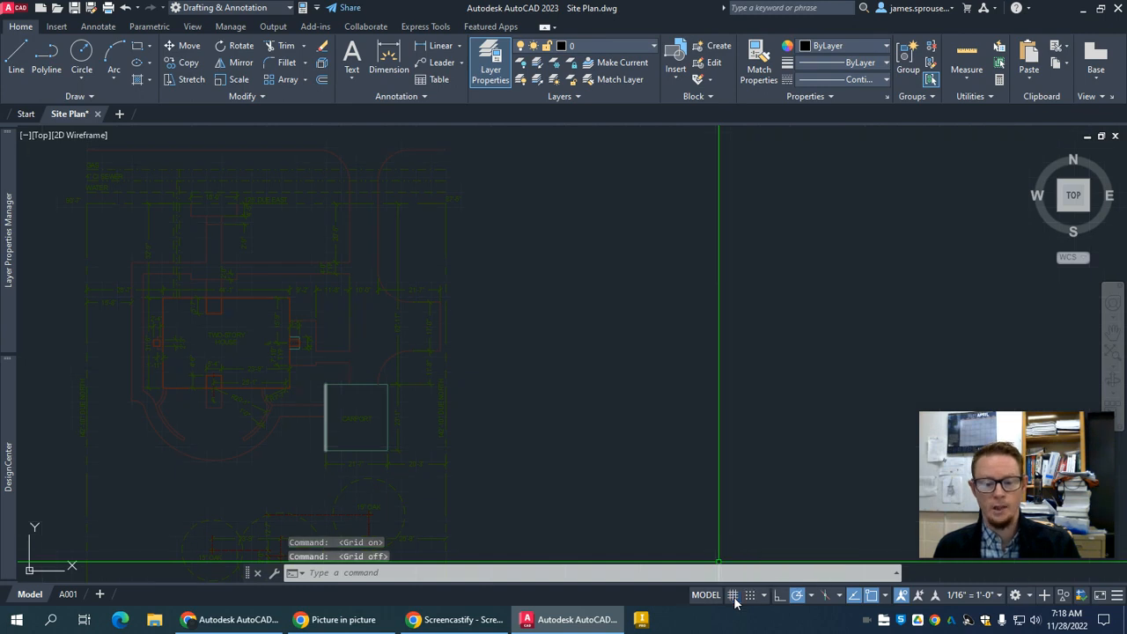
click(732, 596)
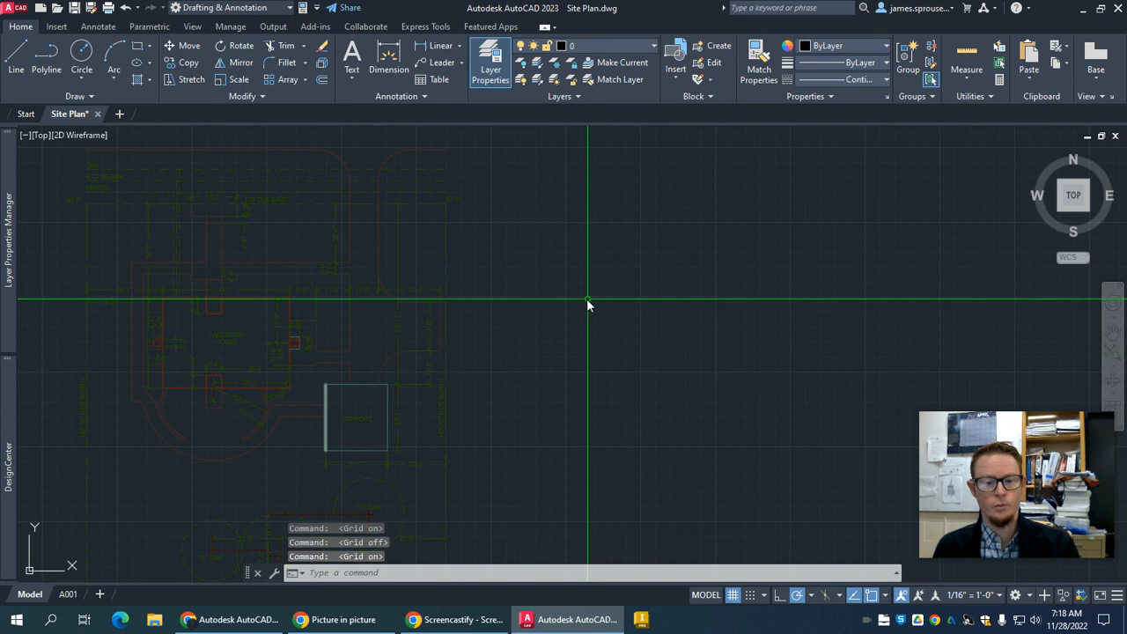
click(733, 595)
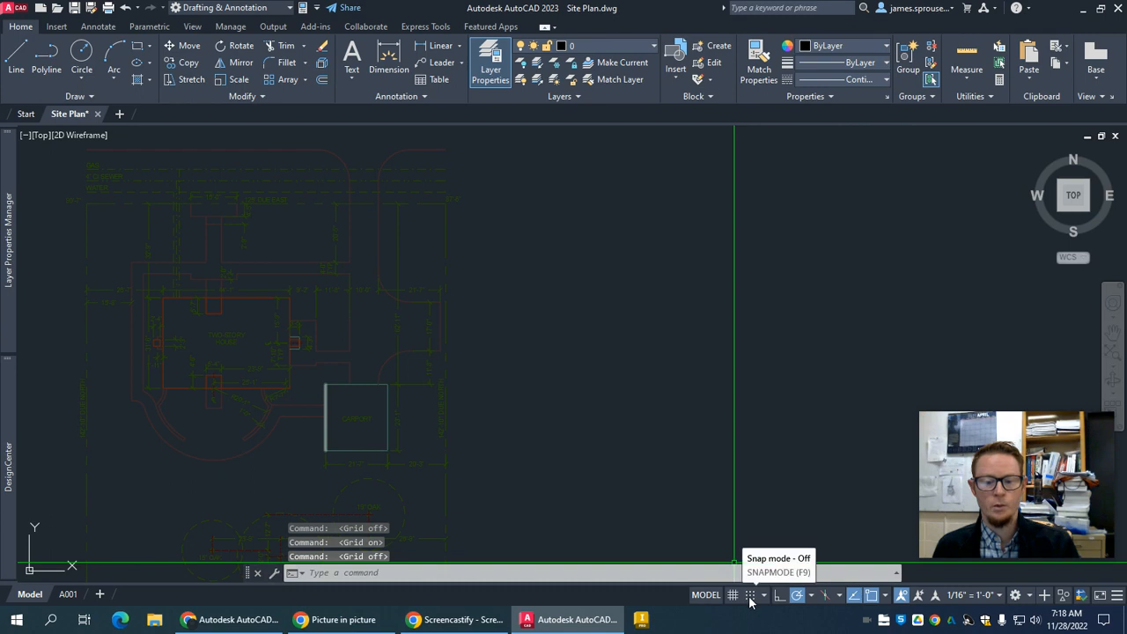
Turn on snap mode and the grid, and start a line in empty model space to test the cursor snapping
click(752, 597)
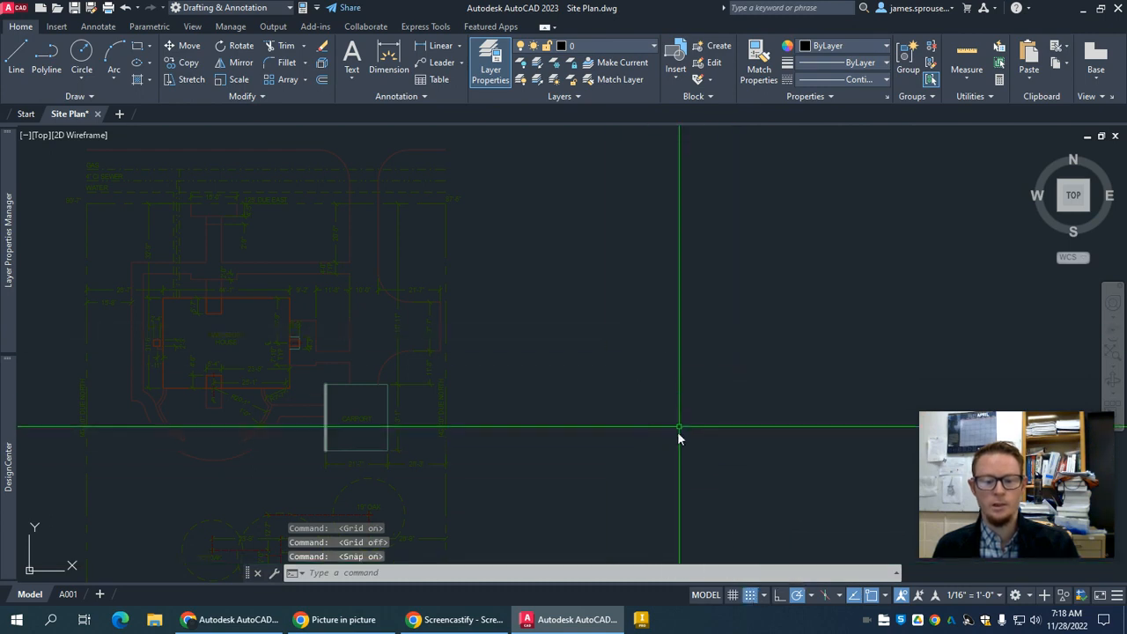
click(732, 594)
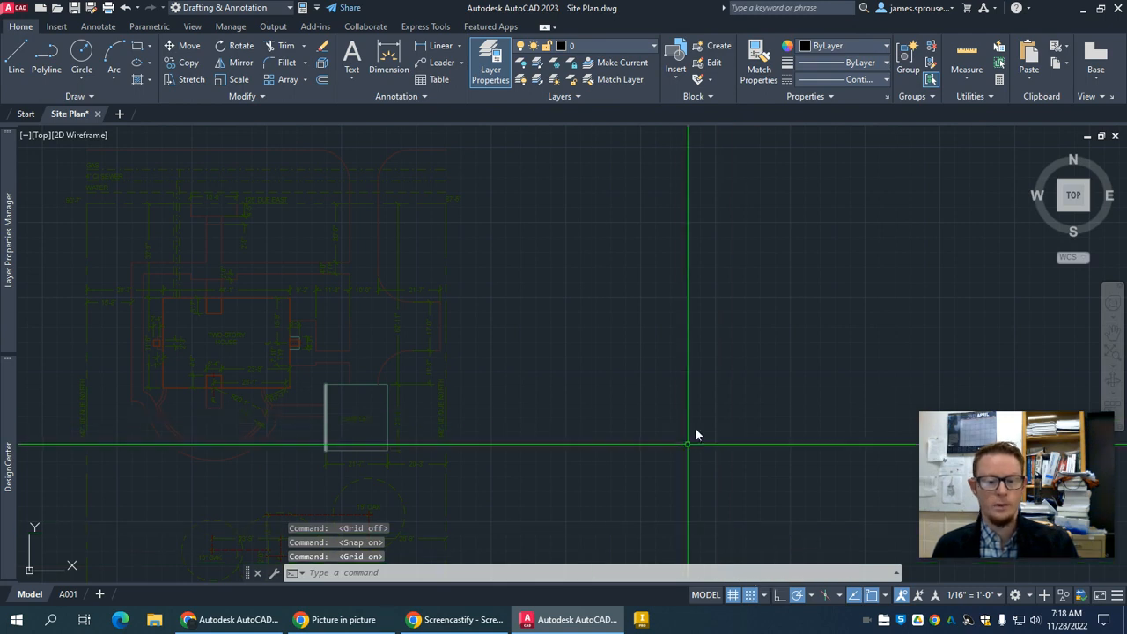
scroll(641, 394, up, 2)
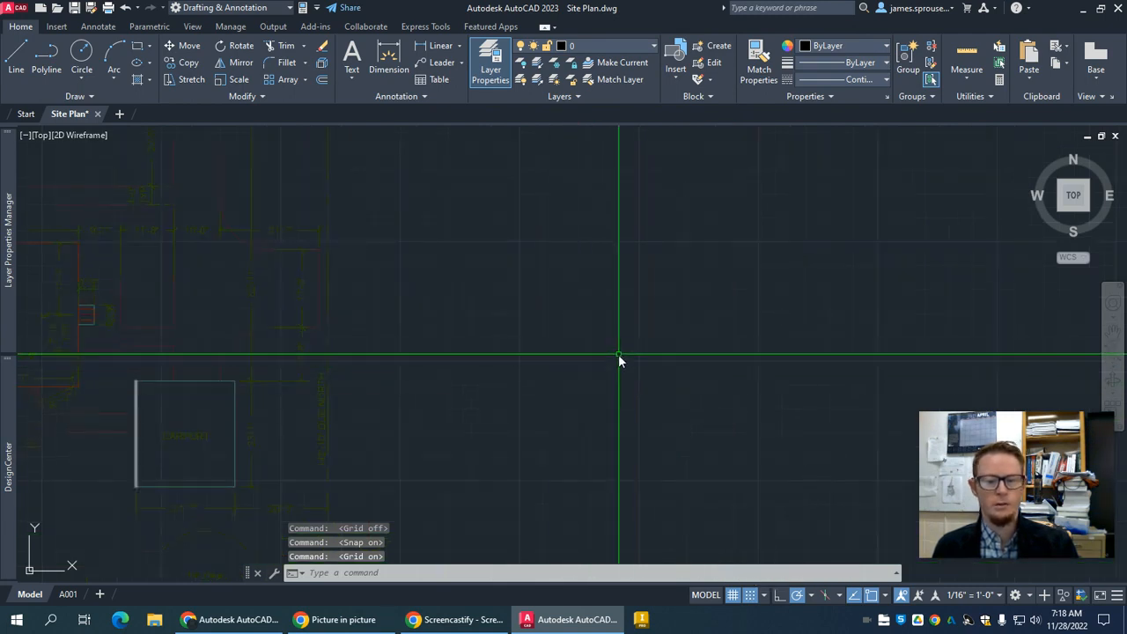
text(l)
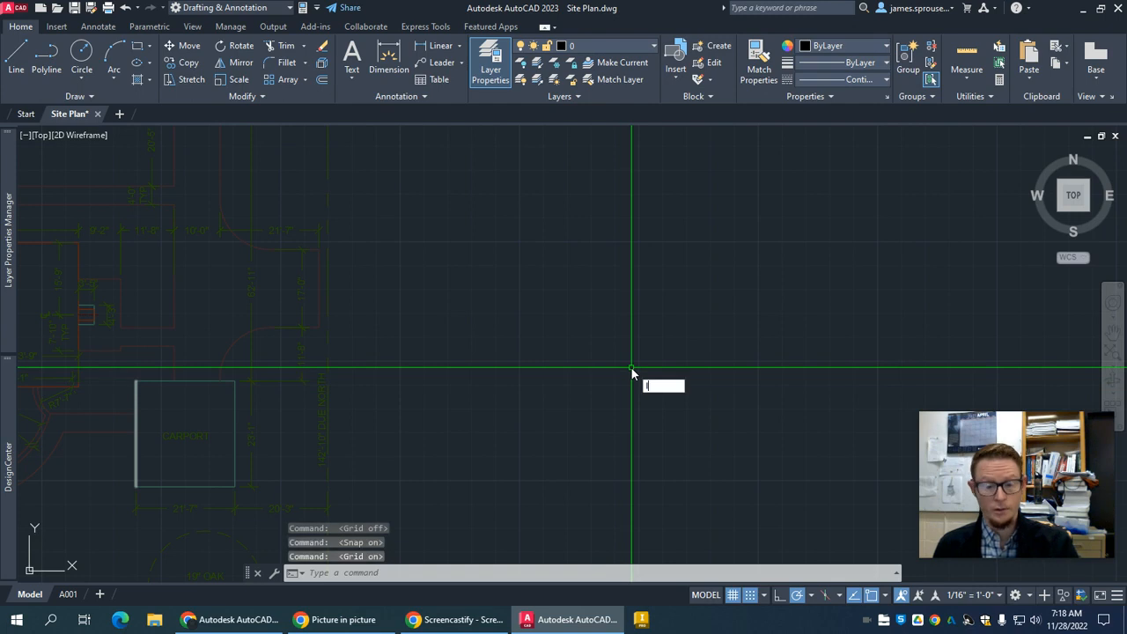
key(Return)
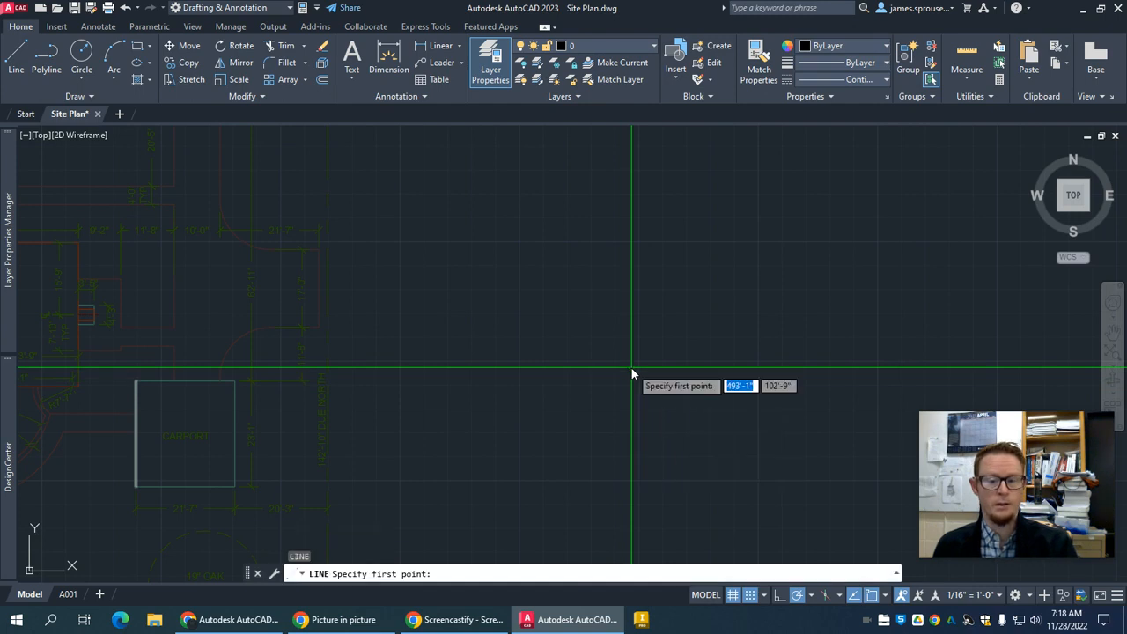
scroll(635, 375, up, 5)
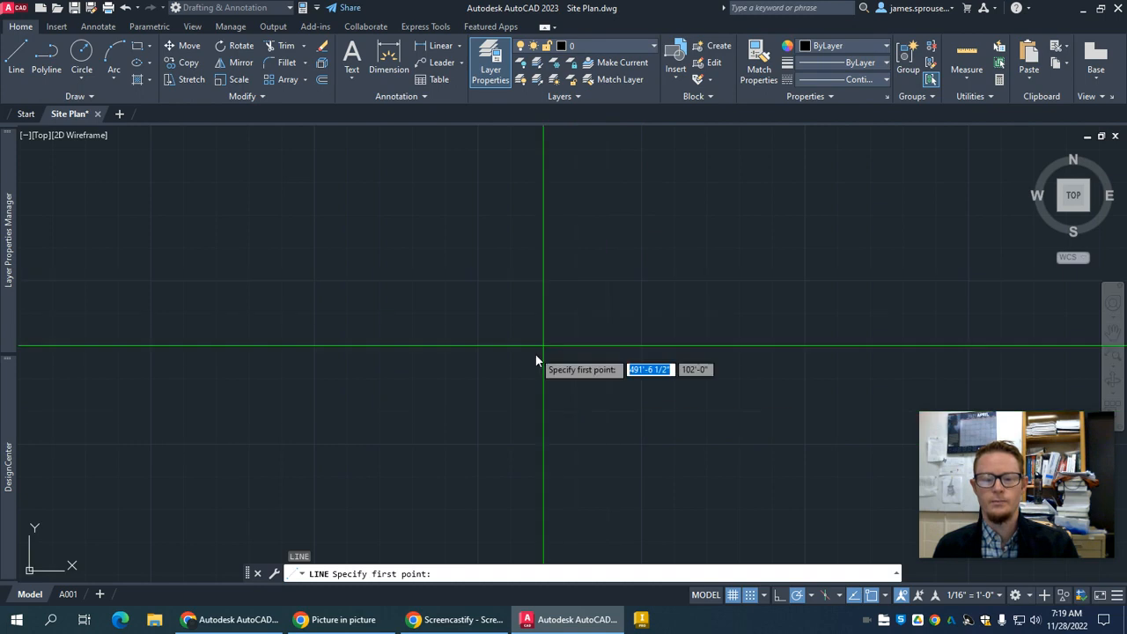
Turn snap mode off and cancel the Line command
click(750, 596)
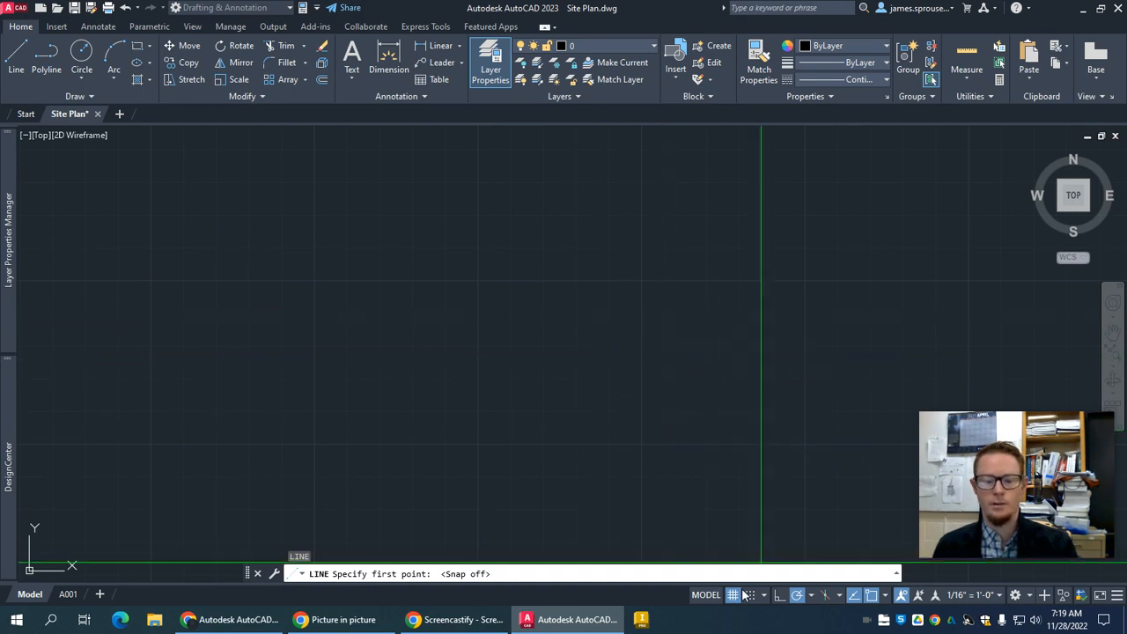
key(Return)
key(Escape)
key(Escape)
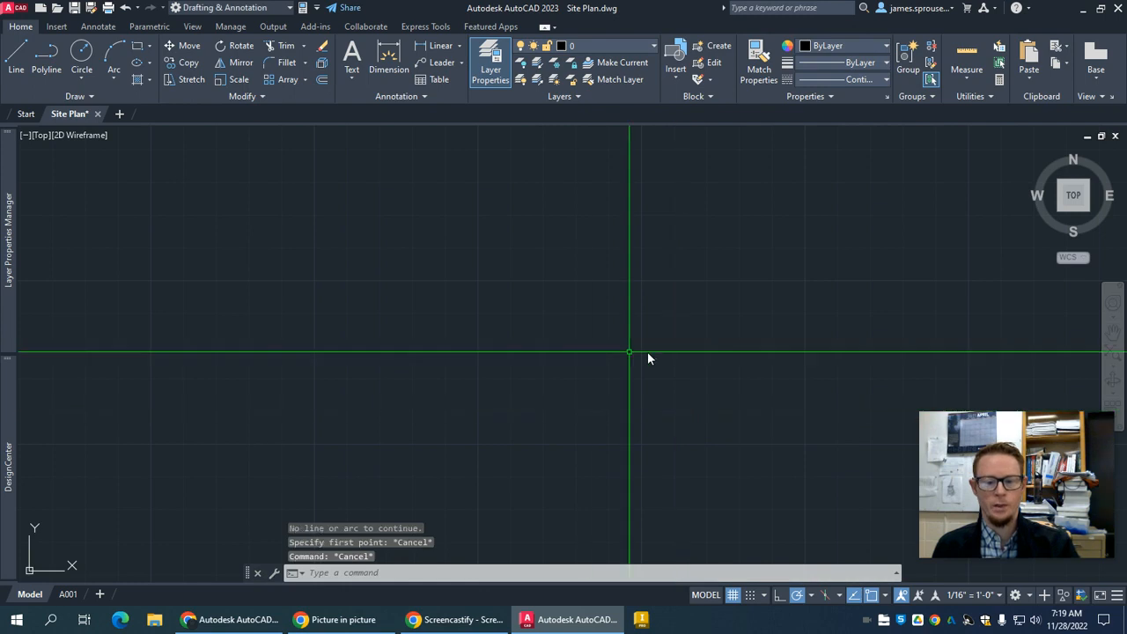
Open the snap settings, examine the snap and grid spacing options, and turn the grid off
click(764, 596)
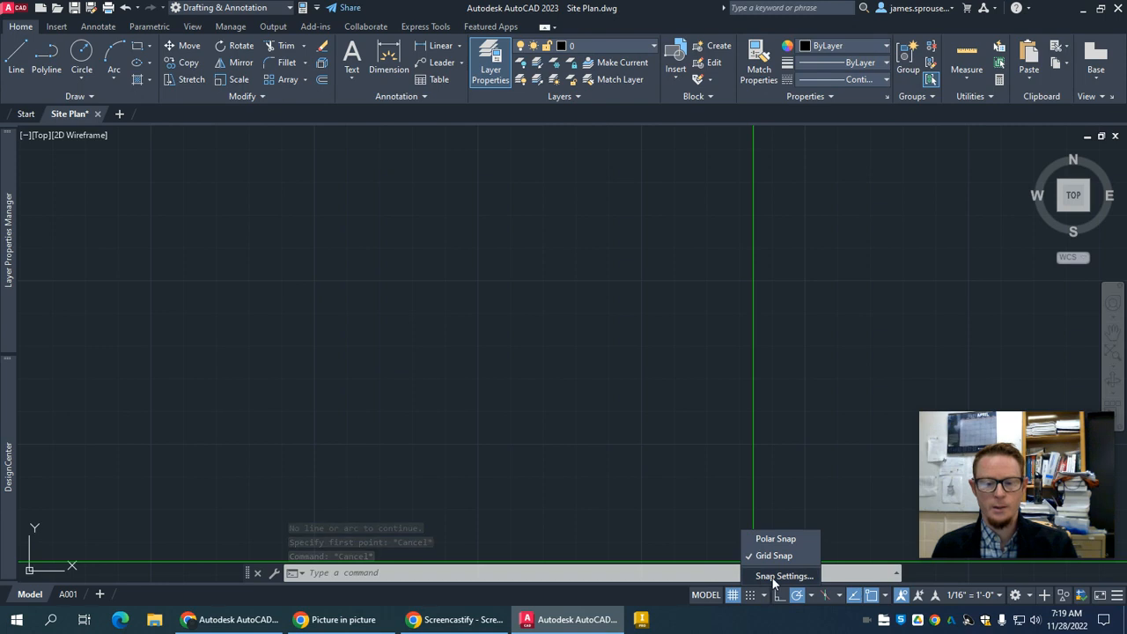
click(775, 576)
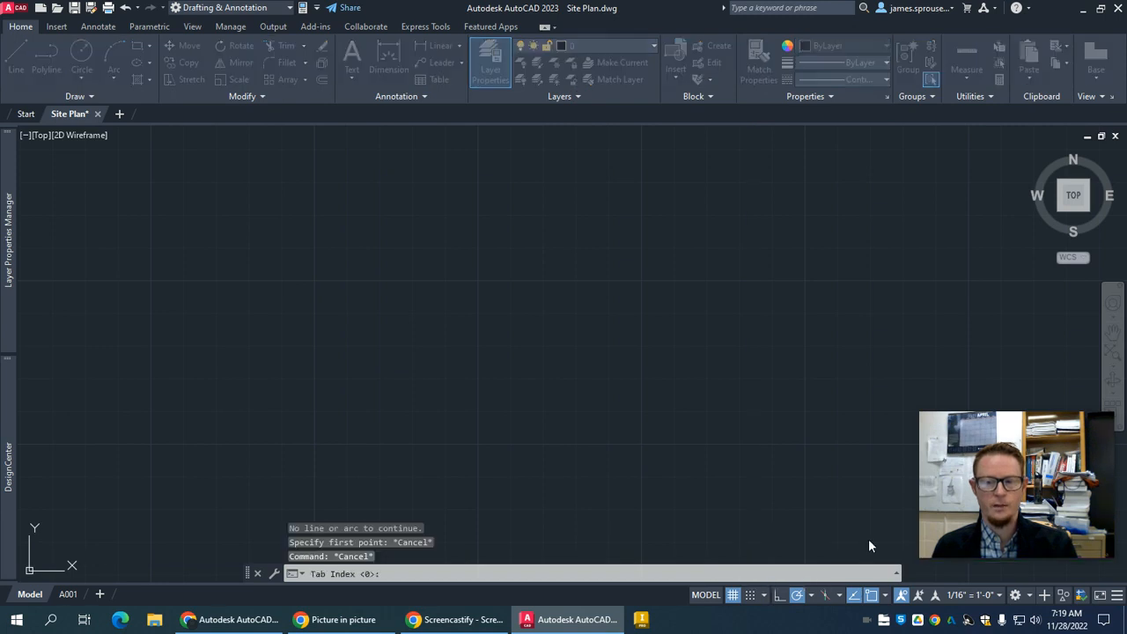
drag(654, 114, 484, 161)
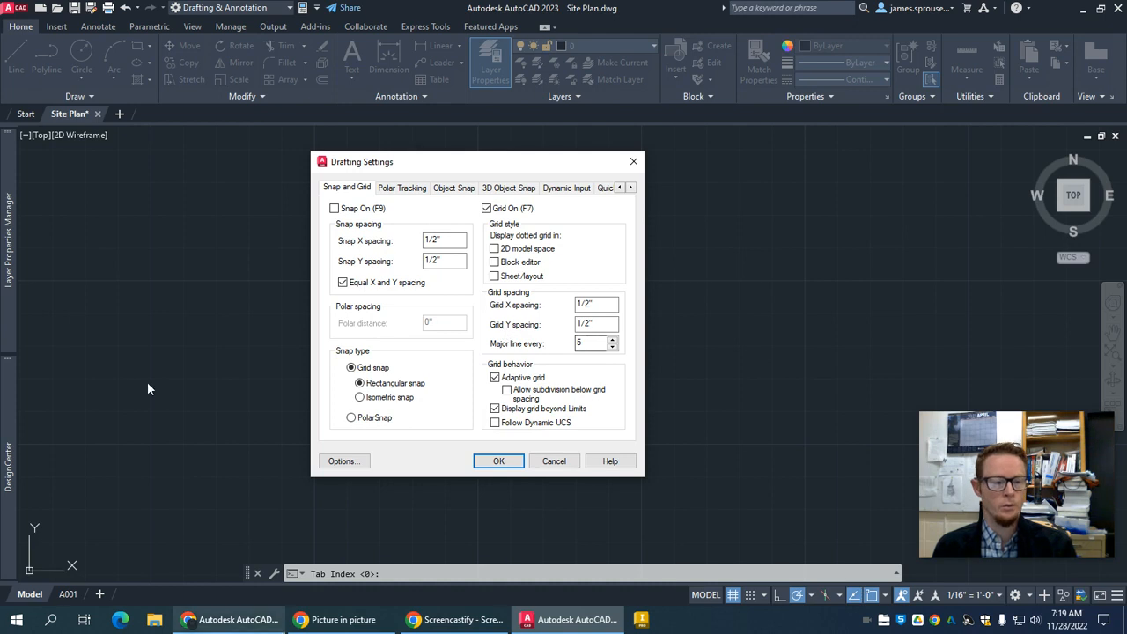
click(583, 303)
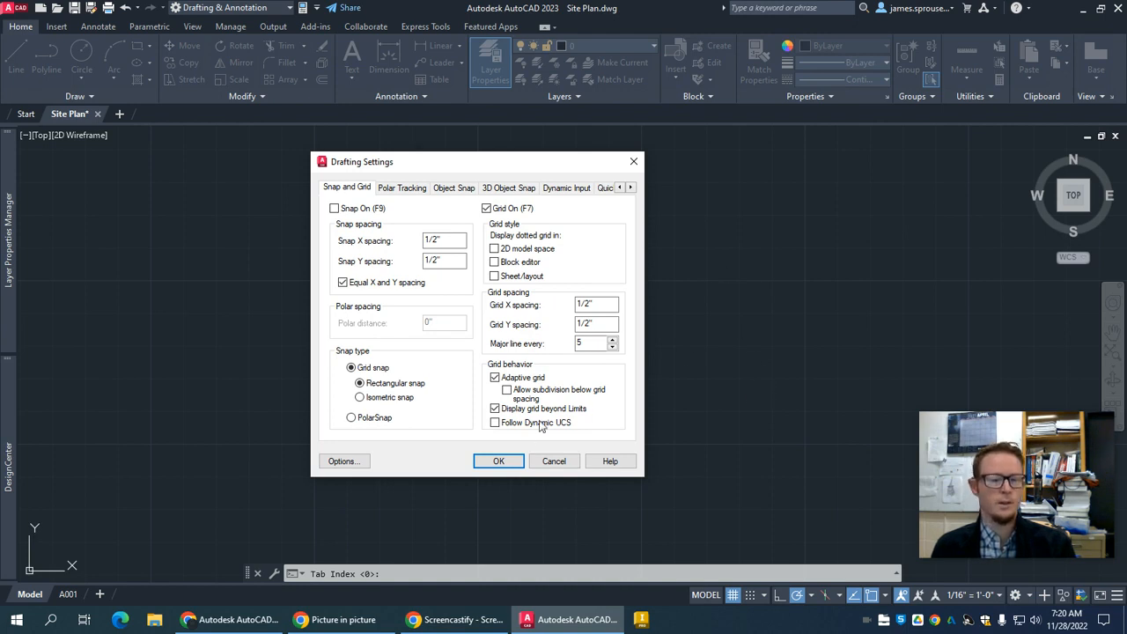
click(486, 210)
click(500, 462)
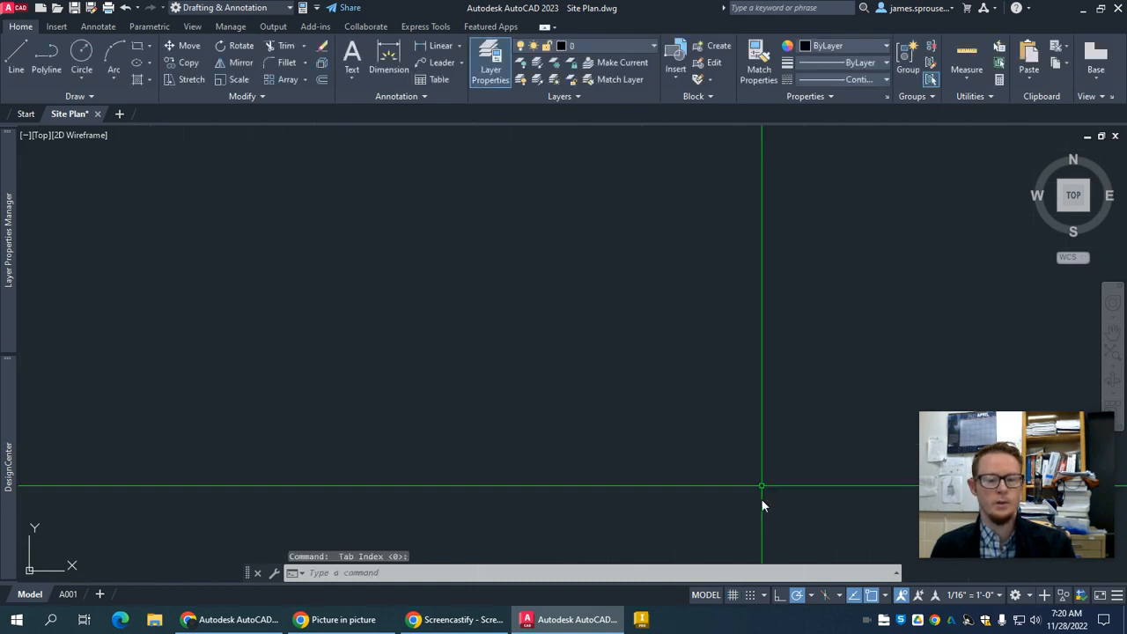
Turn on snap and grid in the drafting settings, with grid X and Y spacing and snap X and Y spacing all set to 1"
click(763, 596)
click(767, 576)
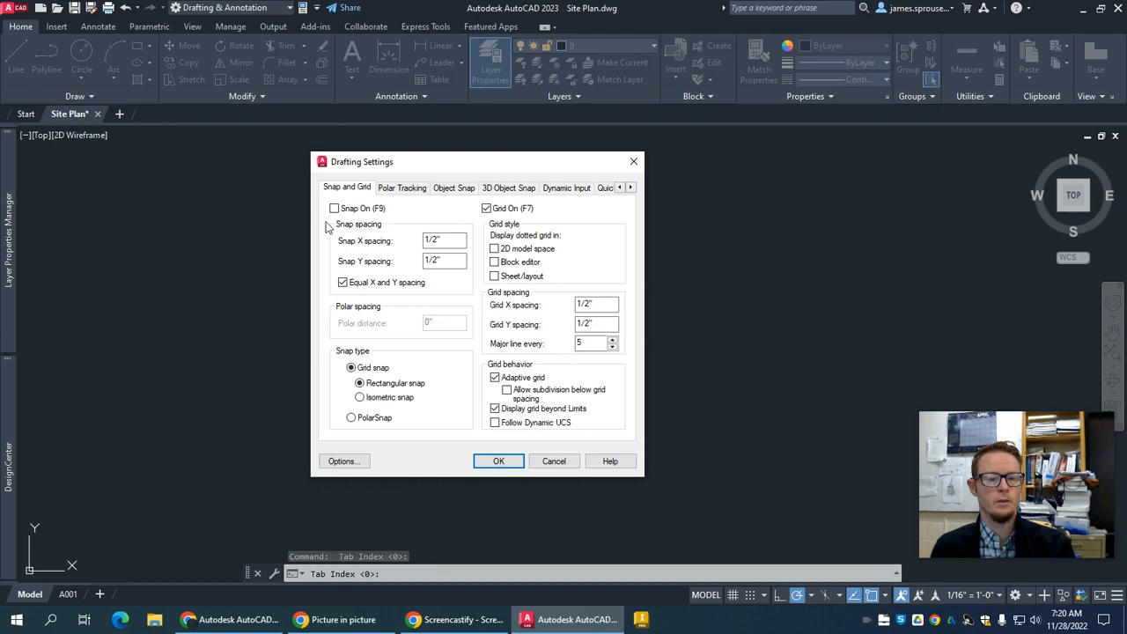
click(486, 208)
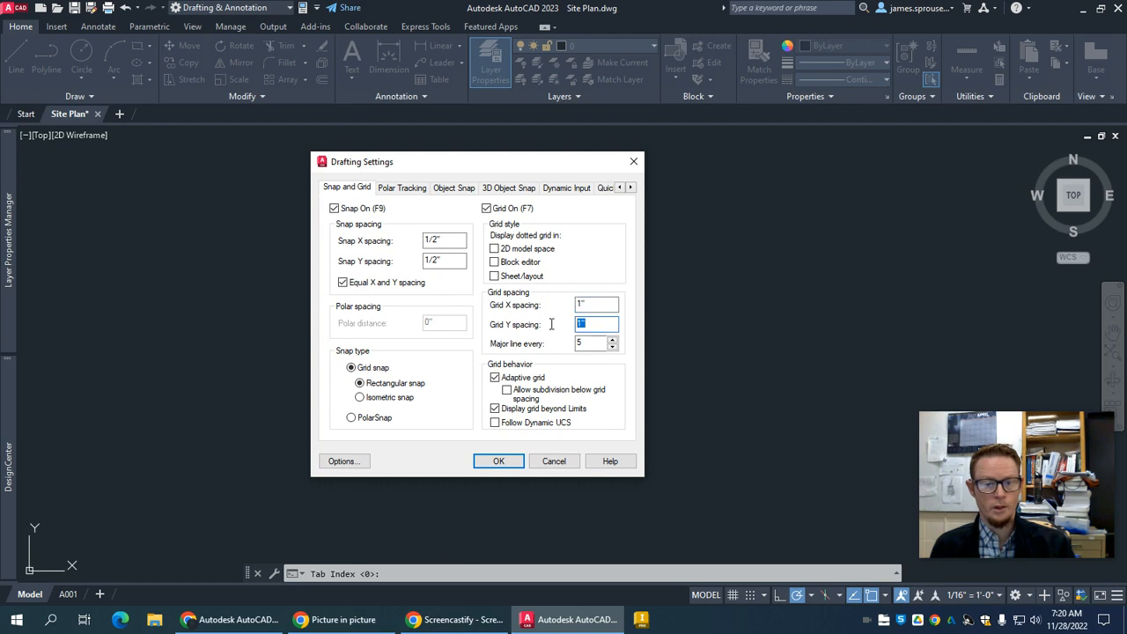
double_click(443, 239)
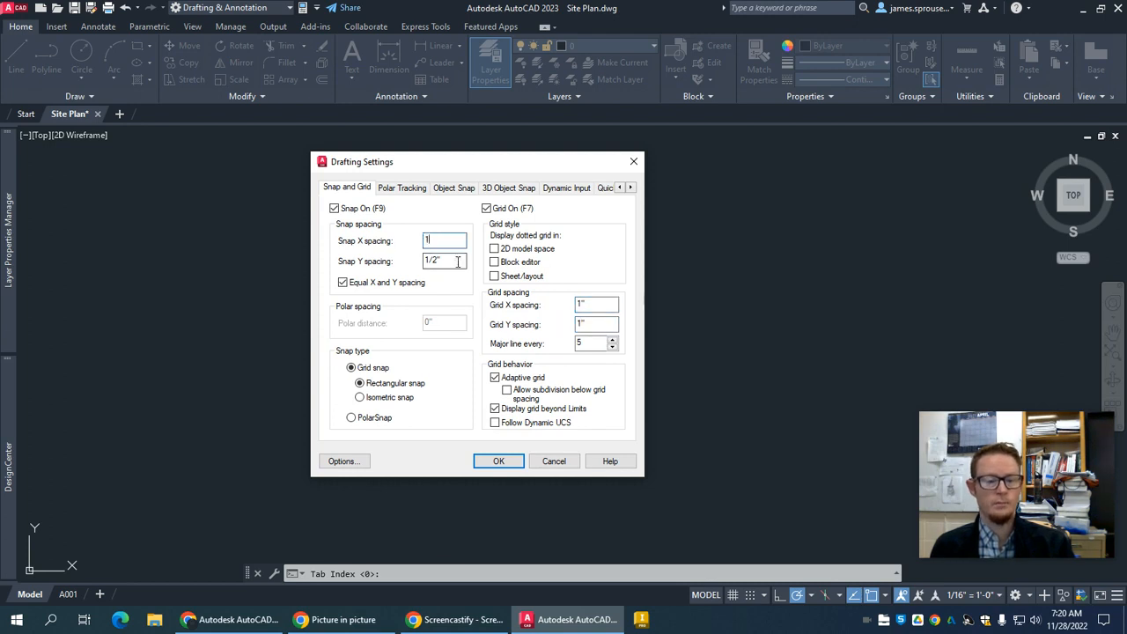
click(459, 238)
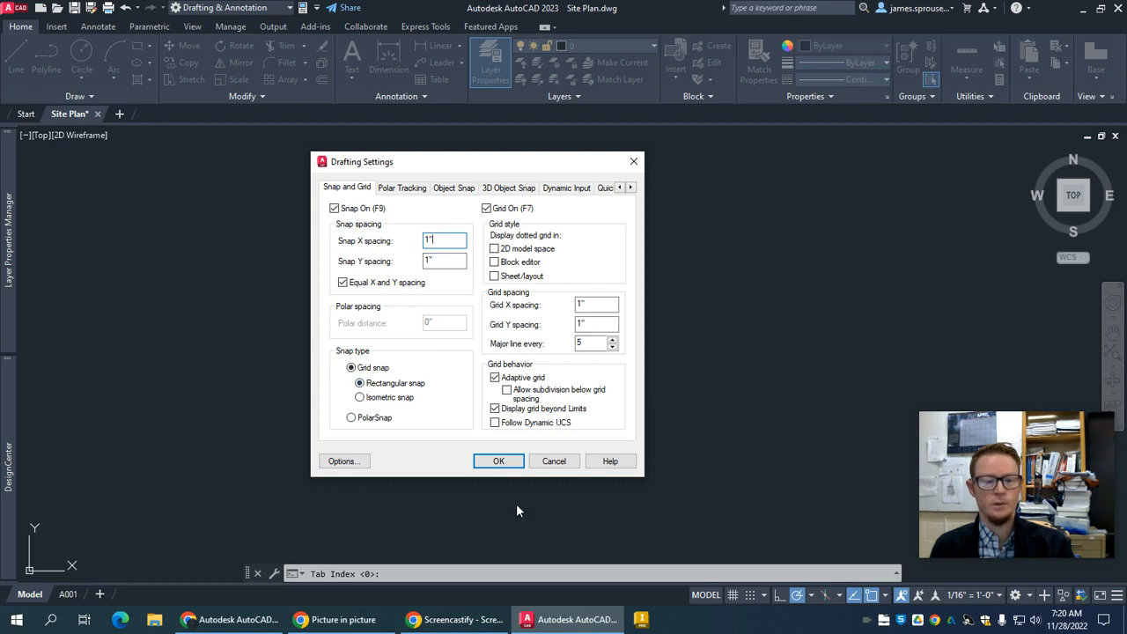
click(498, 461)
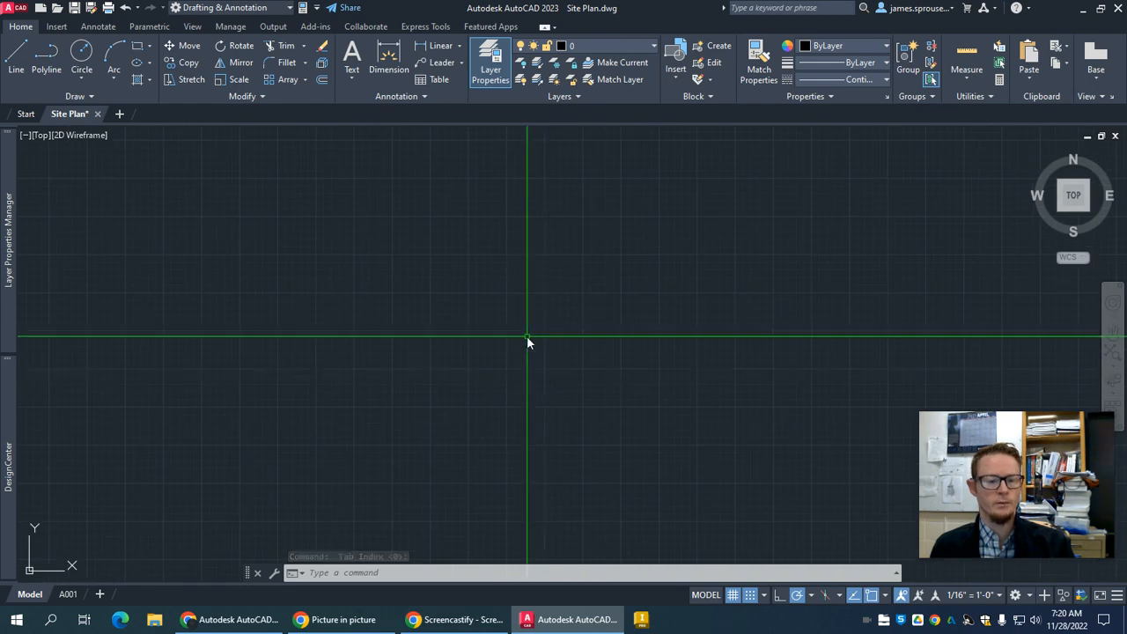
Start a line in empty model space and test how the cursor snaps at the 1" spacing
scroll(502, 392, down, 5)
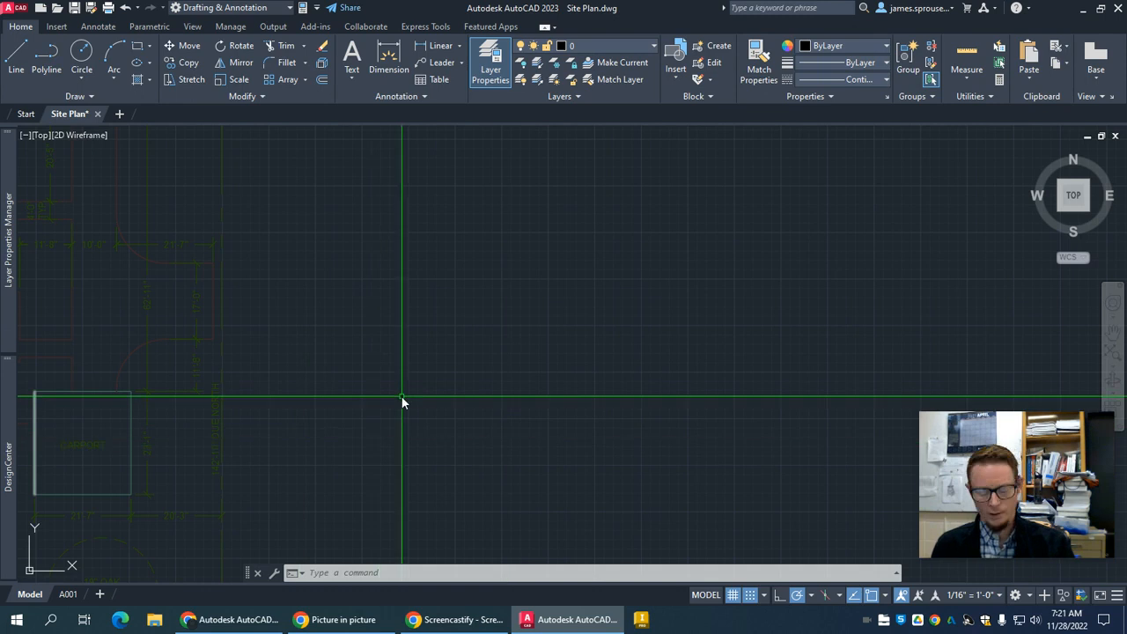
text(l)
key(Return)
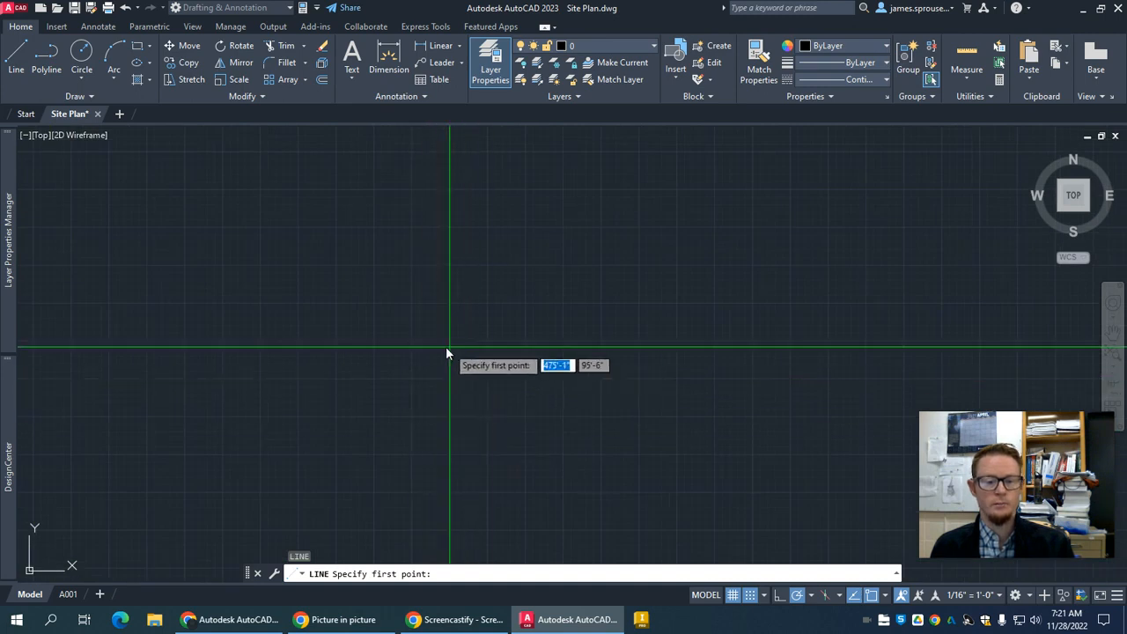
scroll(484, 369, up, 4)
scroll(483, 369, up, 6)
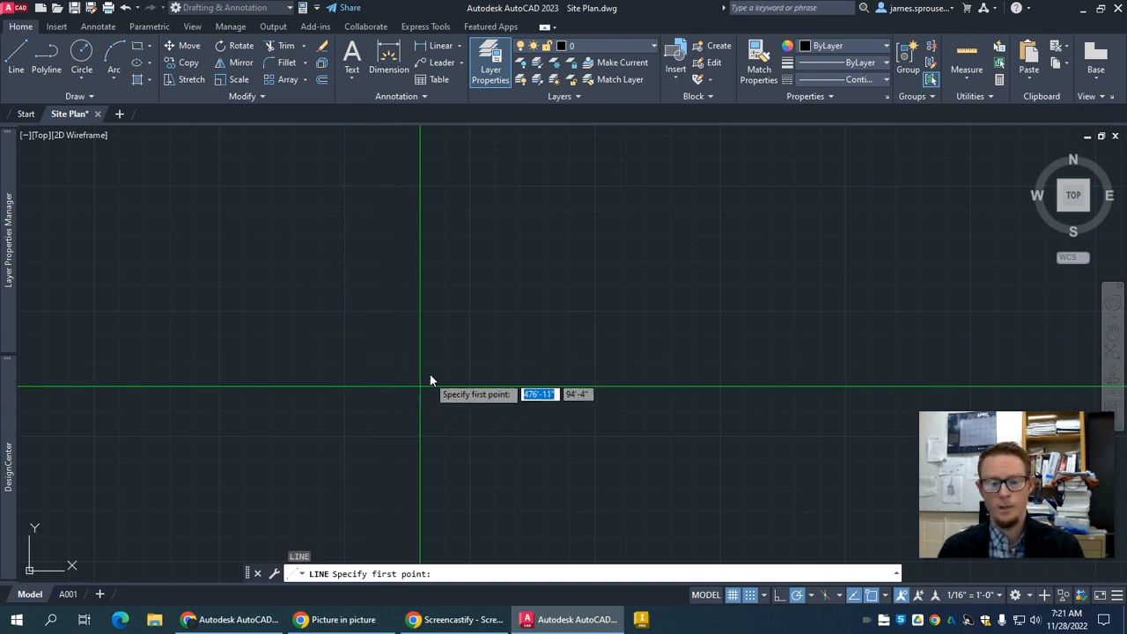
Turn off snap mode and the grid, and cancel the Line command
click(750, 595)
click(732, 595)
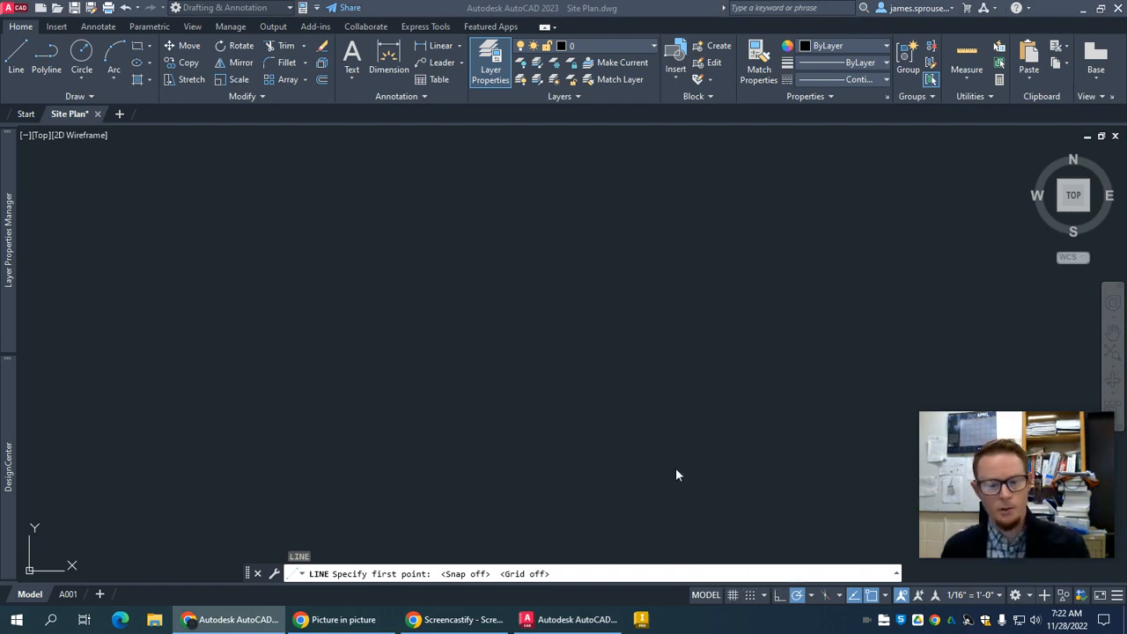
click(674, 470)
key(Escape)
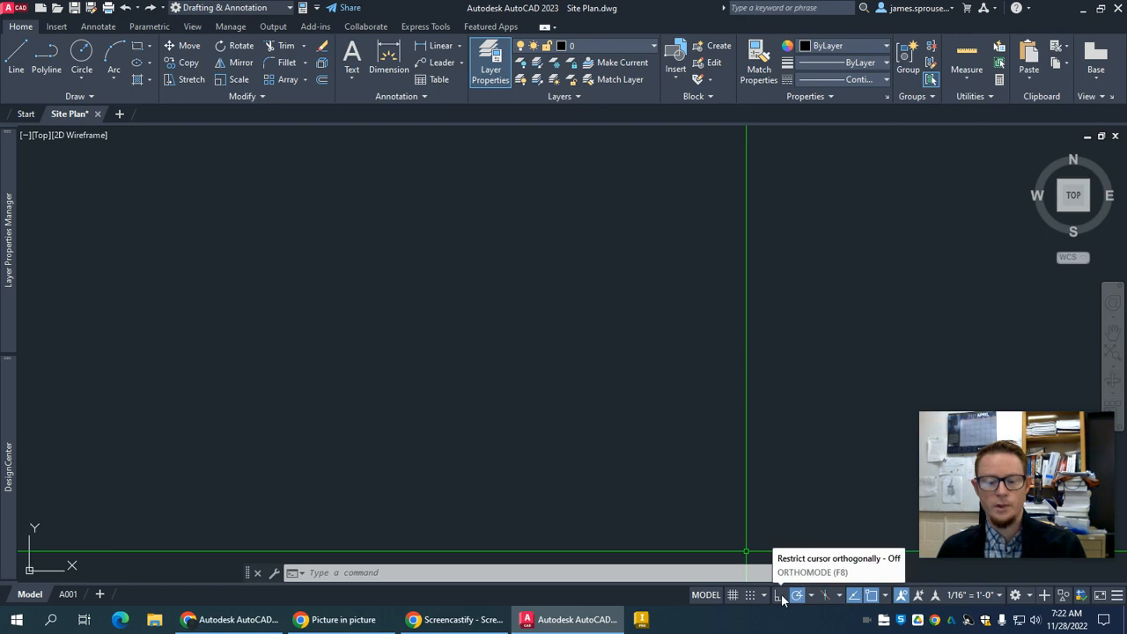
Turn on ortho mode and draw a vertical line segment downward in empty model space
click(779, 595)
click(797, 596)
key(F8)
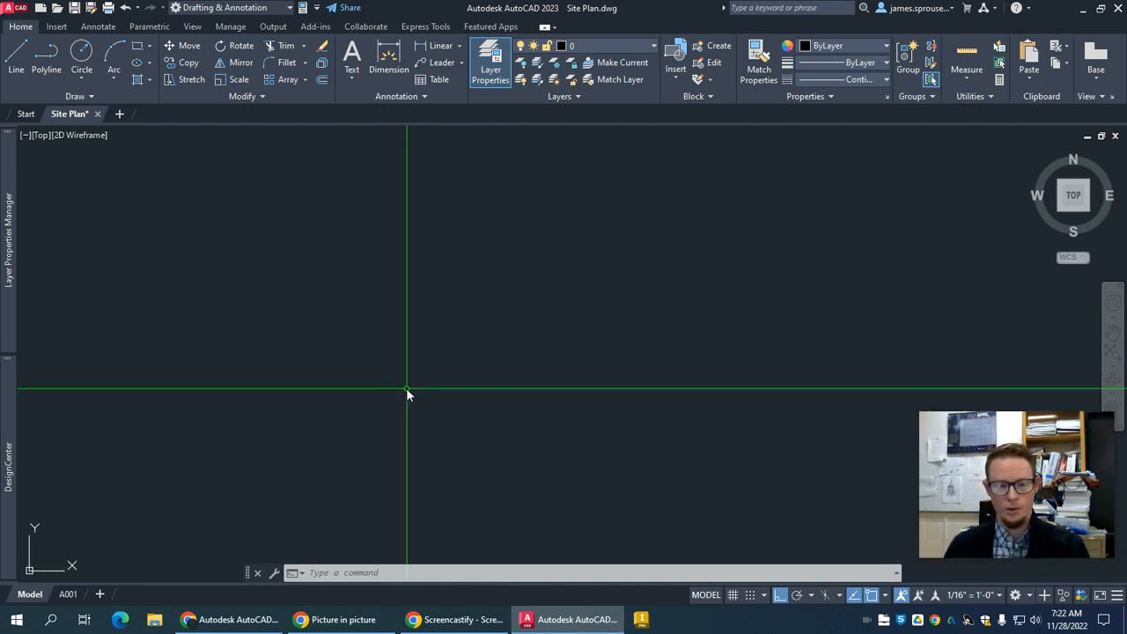
text(l)
key(Return)
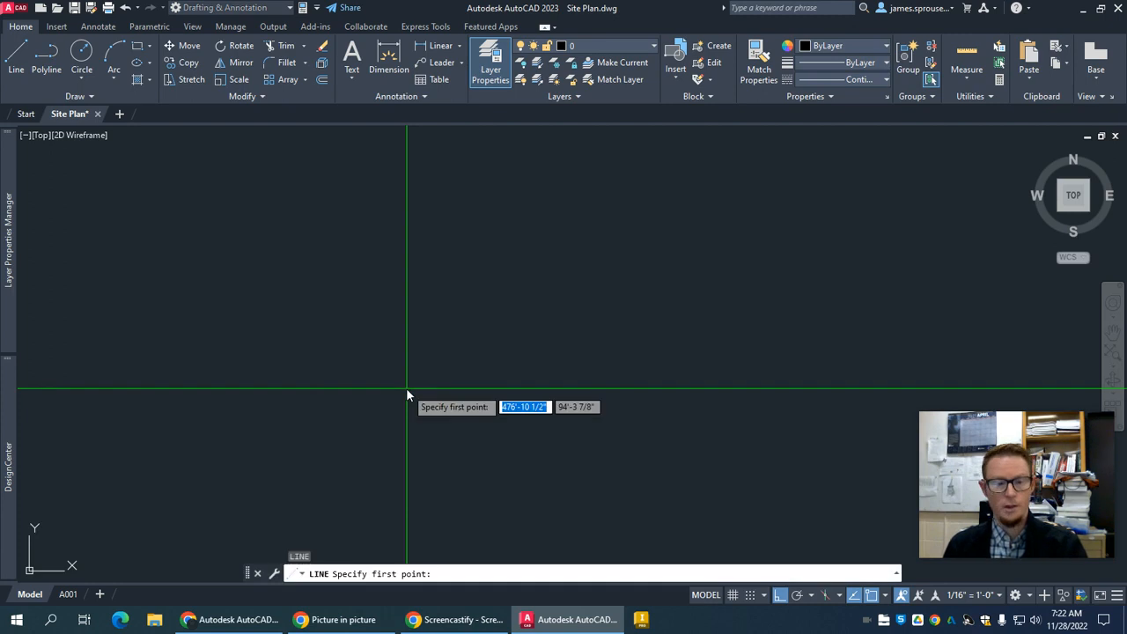
click(436, 391)
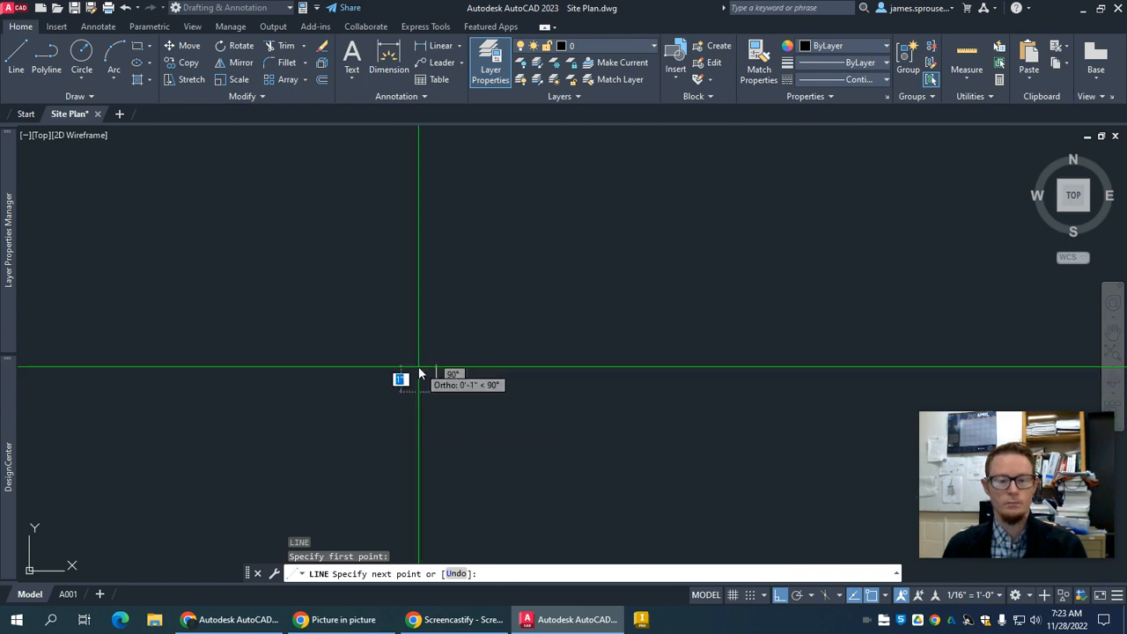
click(450, 494)
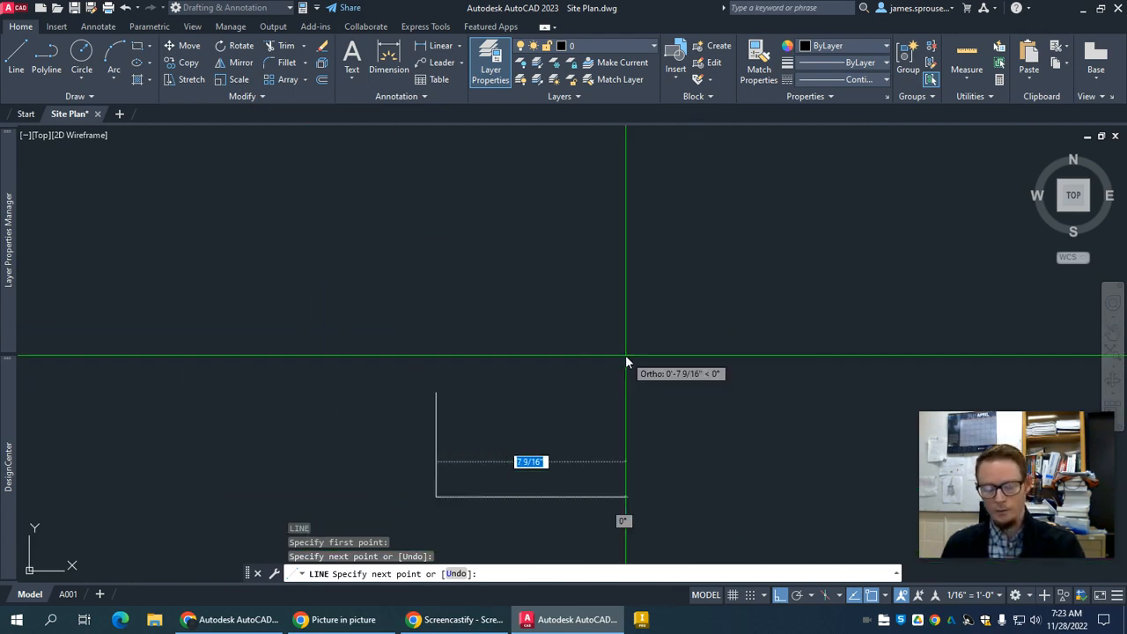
Continue the line with two slanted segments with ortho off, and finish with a horizontal segment to the west with ortho on
key(F8)
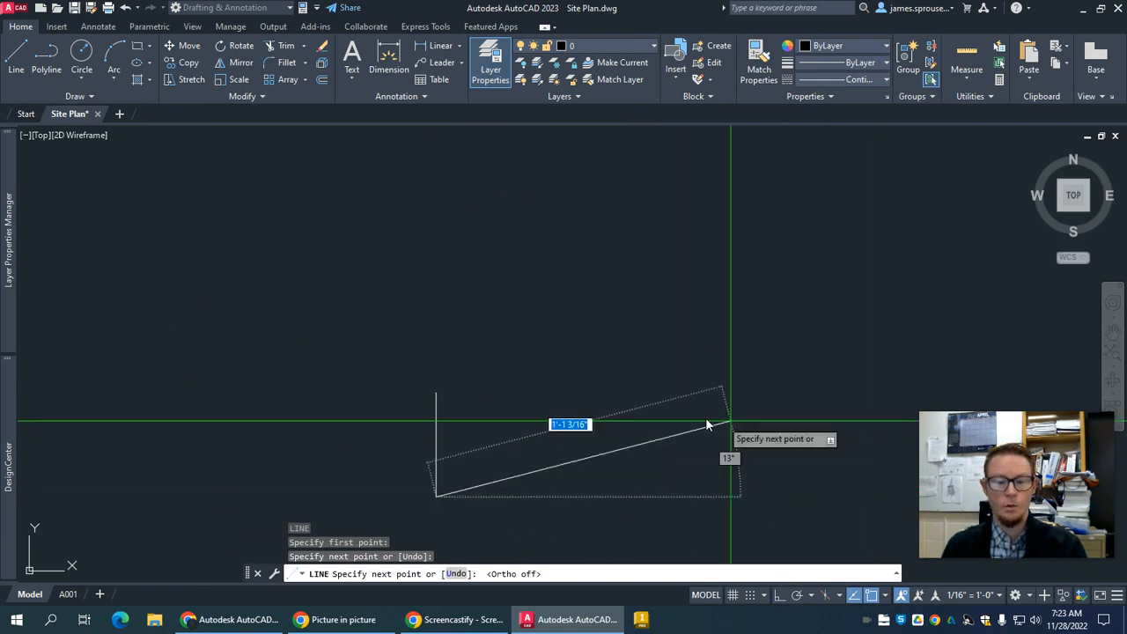
click(580, 361)
click(637, 465)
key(F8)
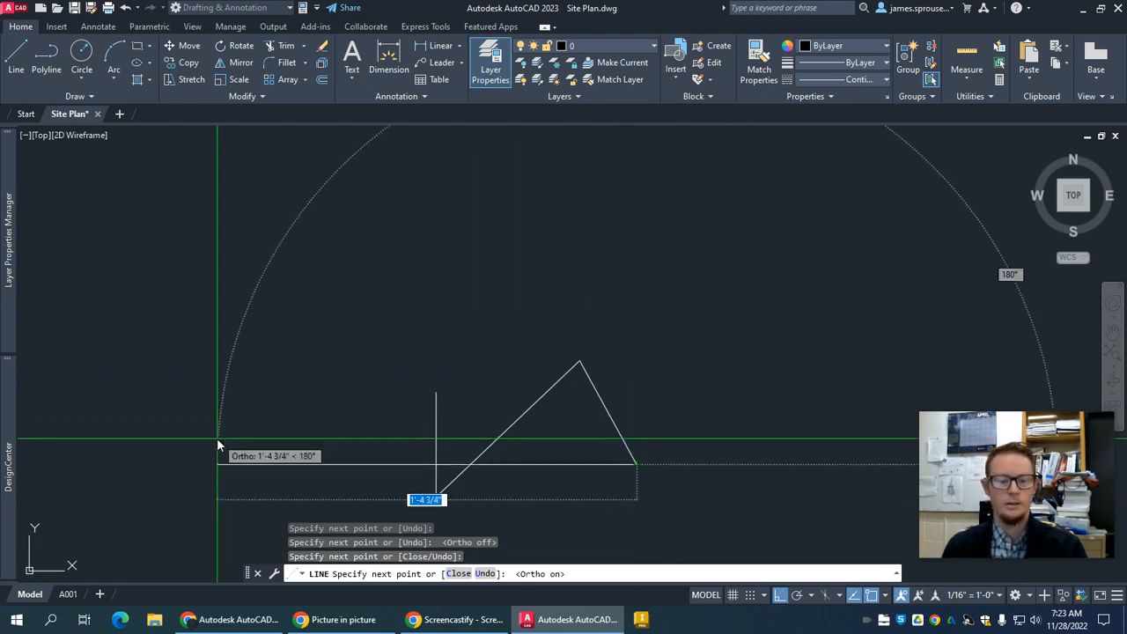
click(331, 464)
key(Return)
Select all the test line segments with a crossing window and erase them
click(695, 518)
click(254, 352)
key(Delete)
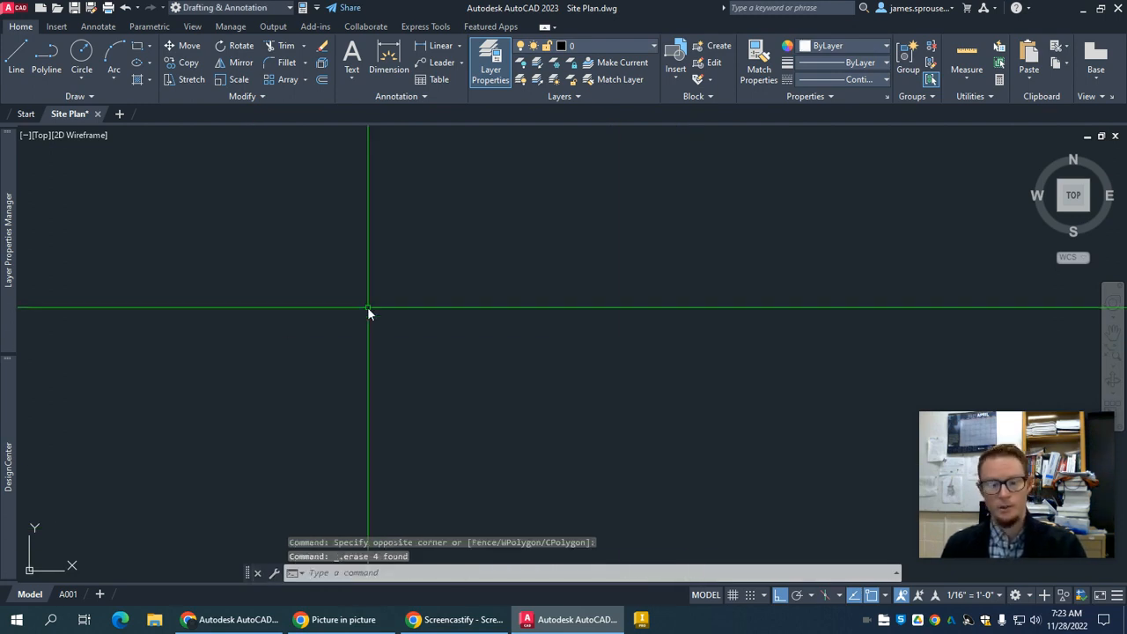
Turn on polar tracking in place of ortho mode
click(797, 596)
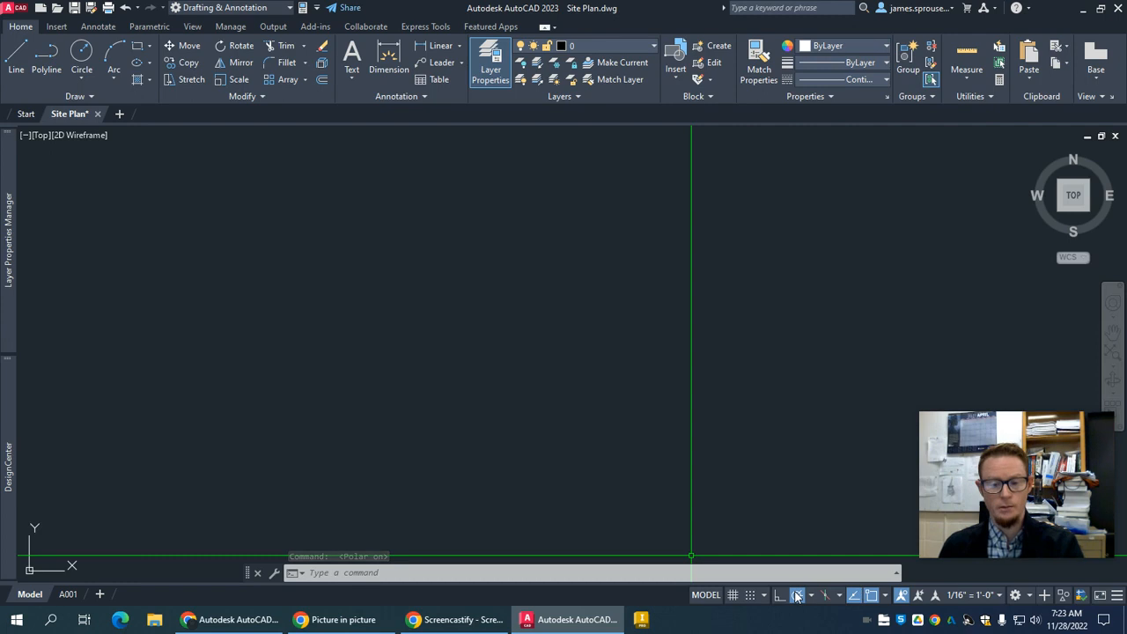
Switch to ortho mode and back to polar tracking
key(F8)
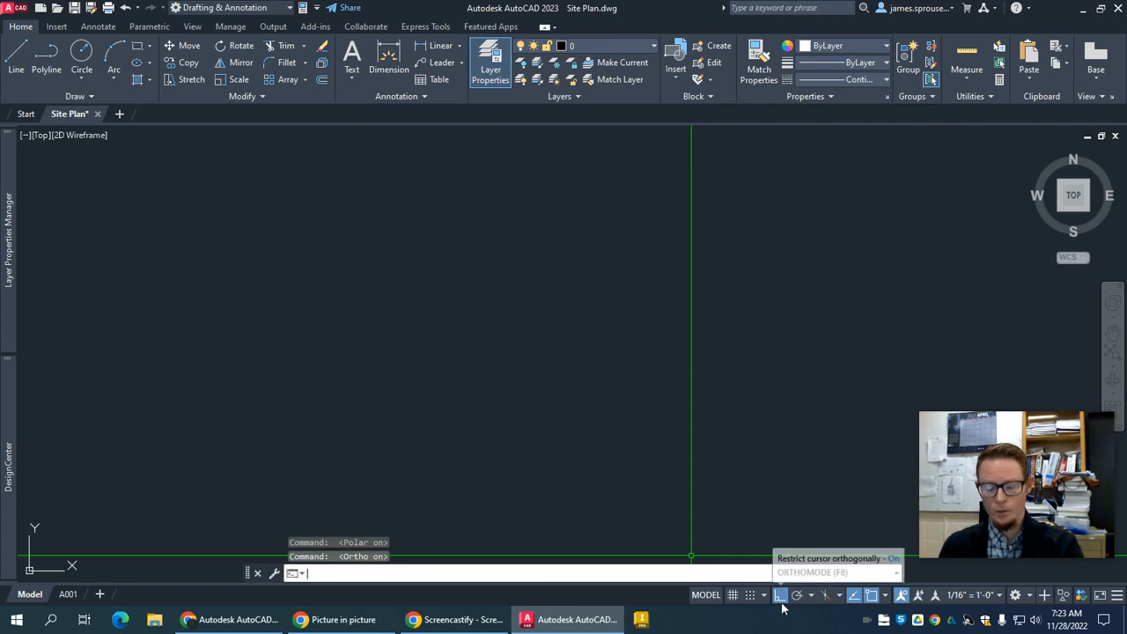
key(F10)
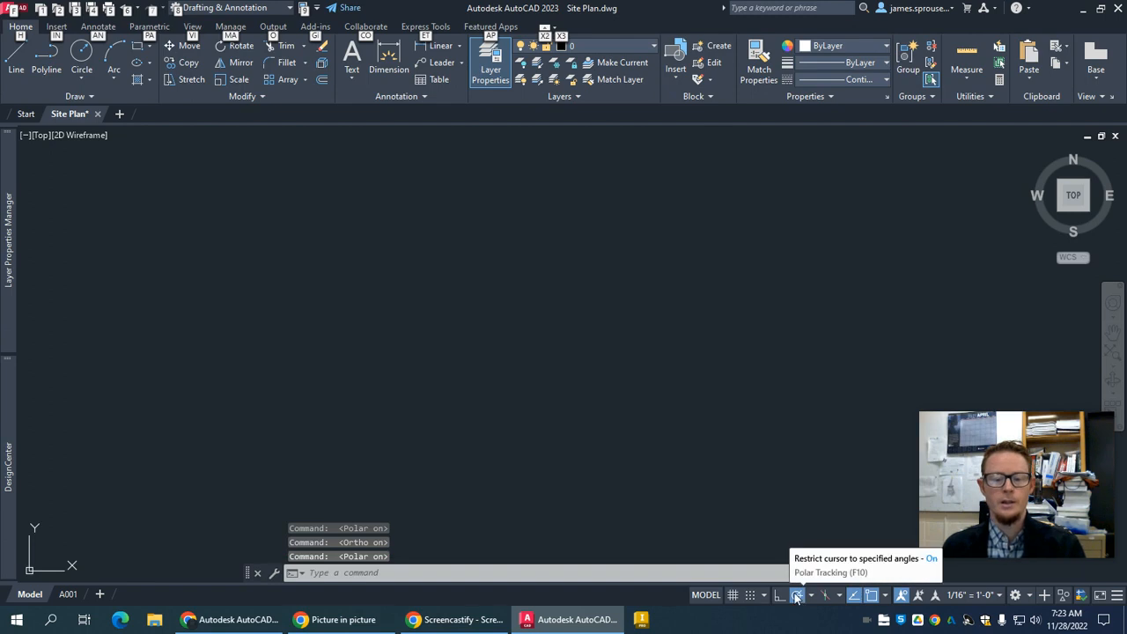
Start a line in empty model space and set the polar tracking angles to 90, 180, 270, 360
click(481, 351)
key(Escape)
text(l)
key(Return)
click(440, 334)
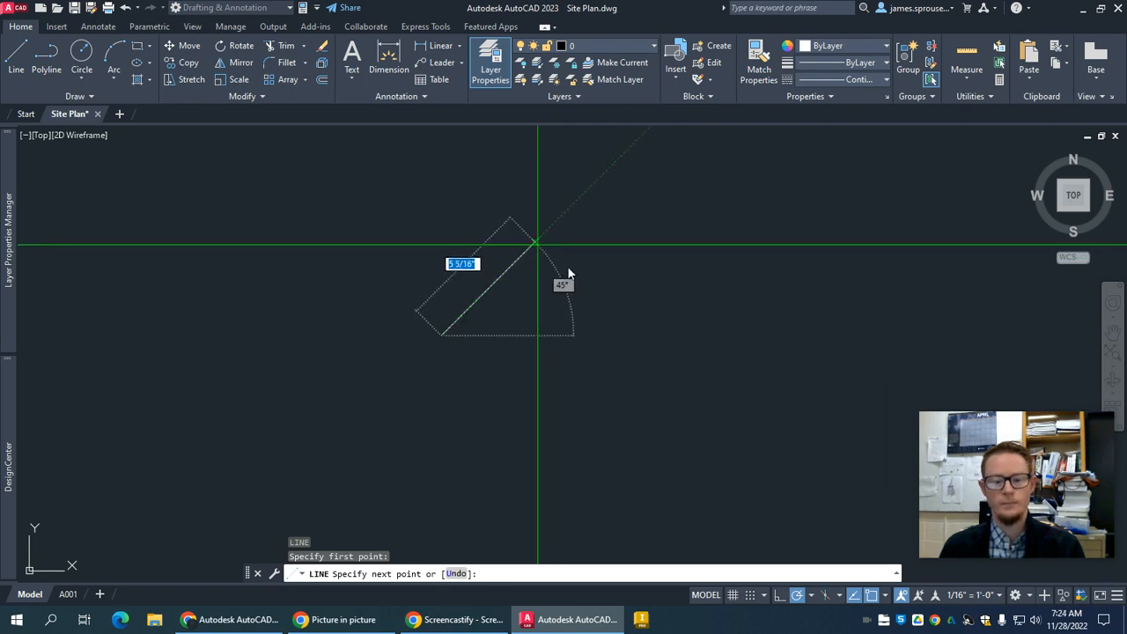
click(812, 596)
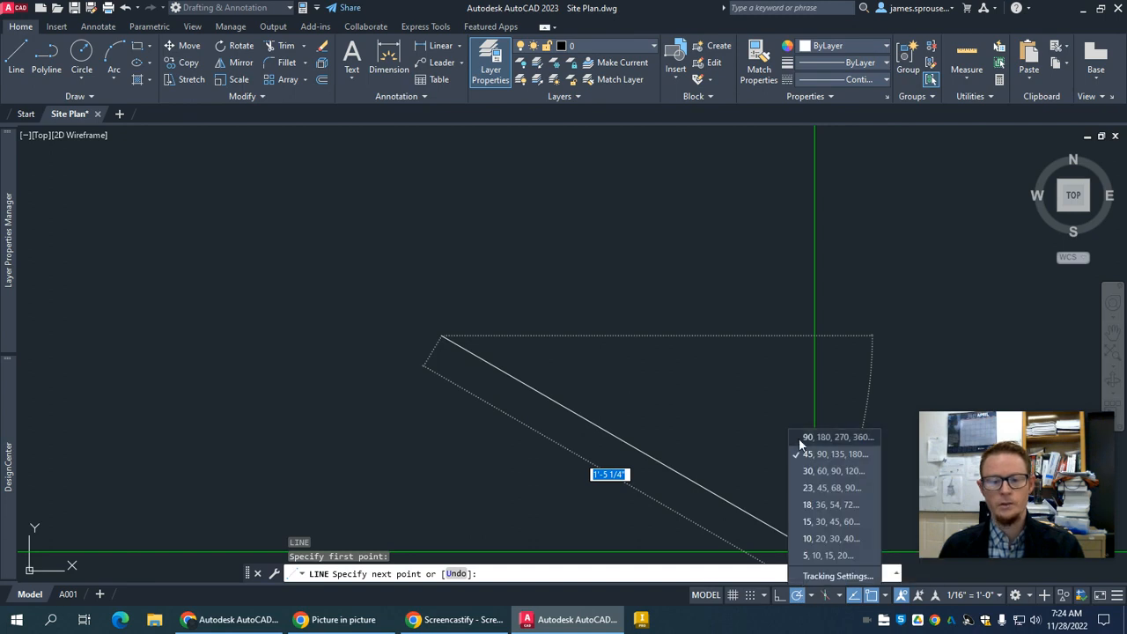
click(831, 436)
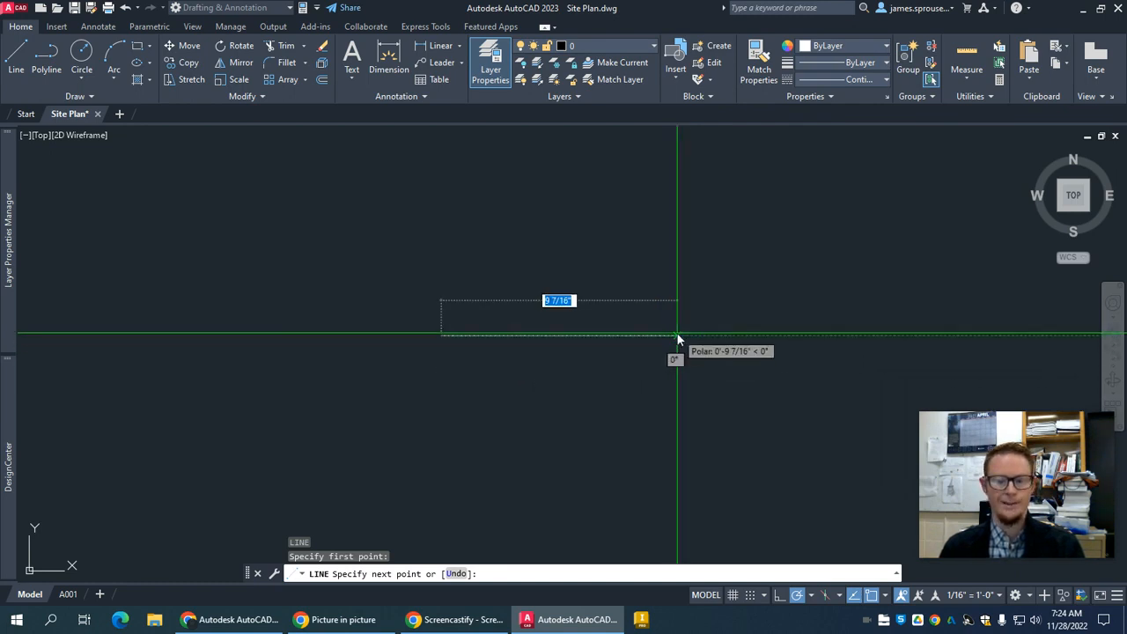
Set the polar tracking angles to 15, 30, 45, 60 and finish the line at 15° up to the east
click(886, 597)
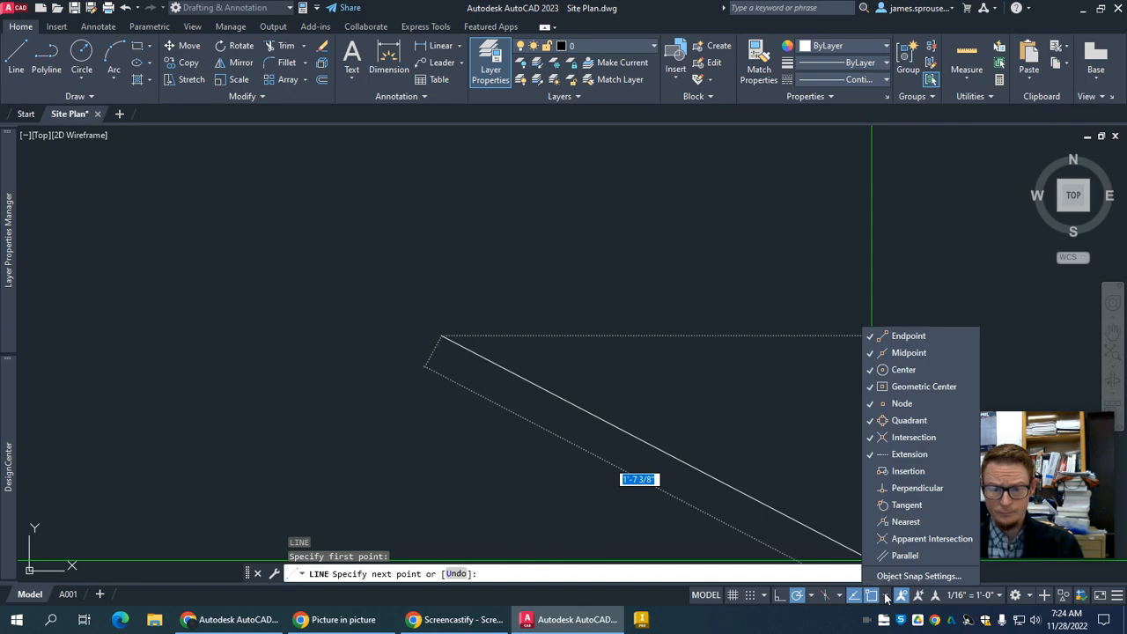
click(811, 598)
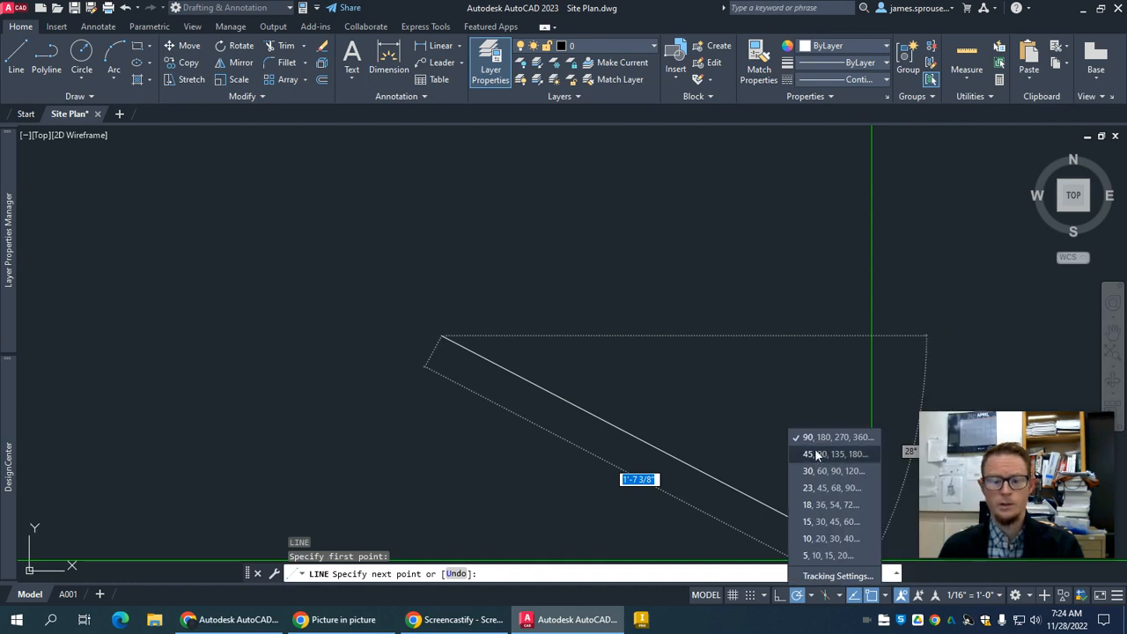
click(806, 506)
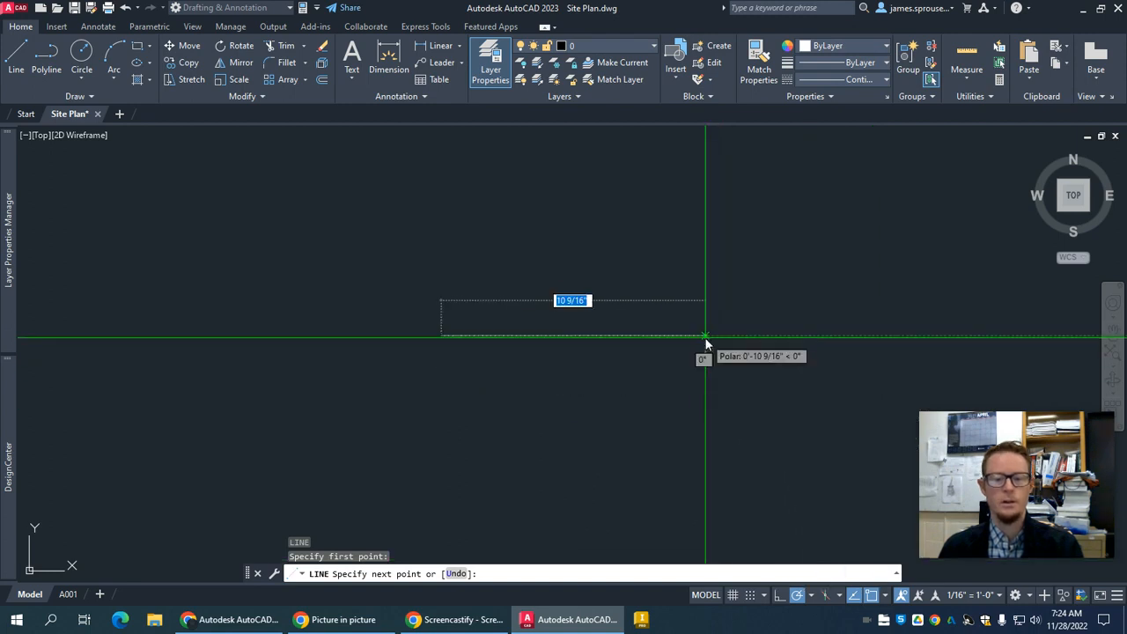
click(675, 275)
key(Return)
Draw three more lines from the first line's start point, at polar angles of 30°, 45° and 60°
key(Return)
click(447, 332)
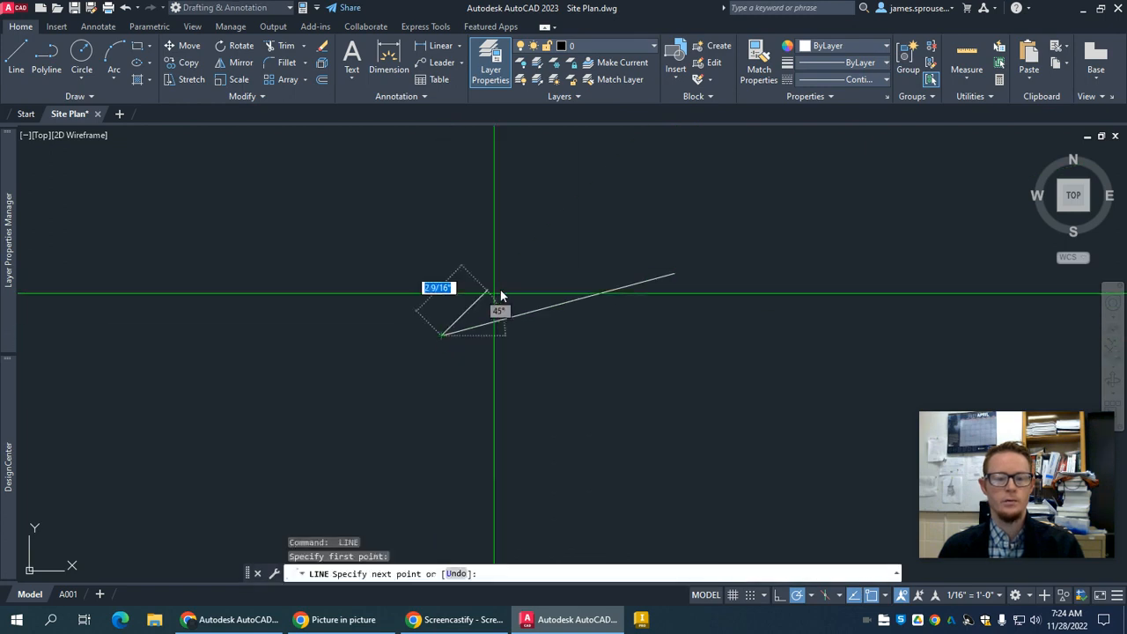
click(602, 243)
key(Return)
key(Return)
click(442, 333)
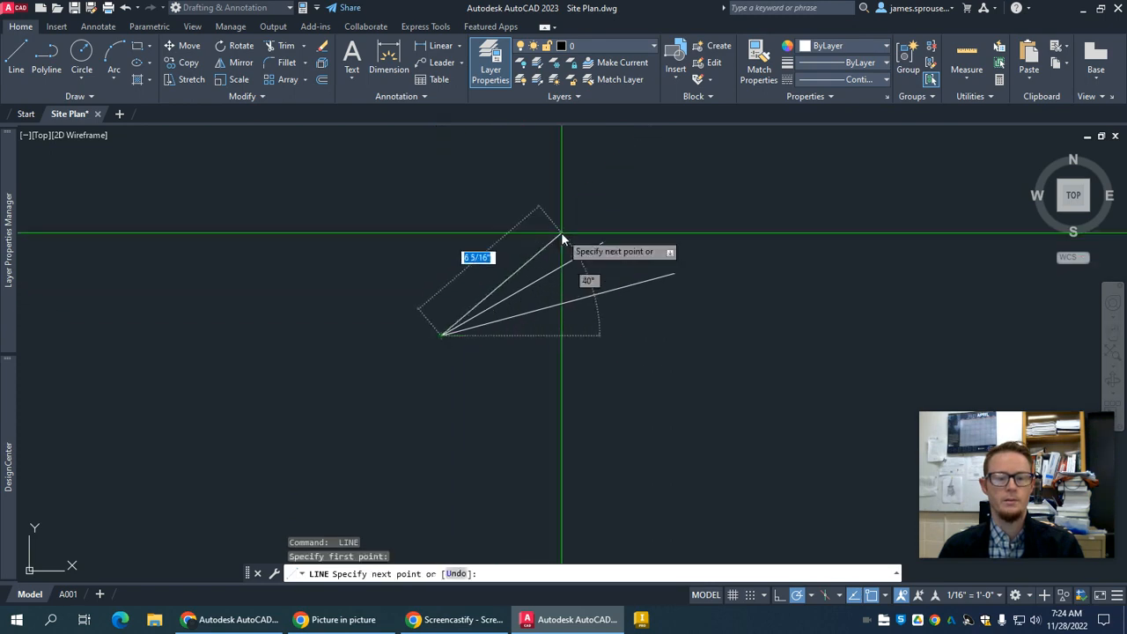
click(553, 226)
key(Return)
key(Return)
click(442, 334)
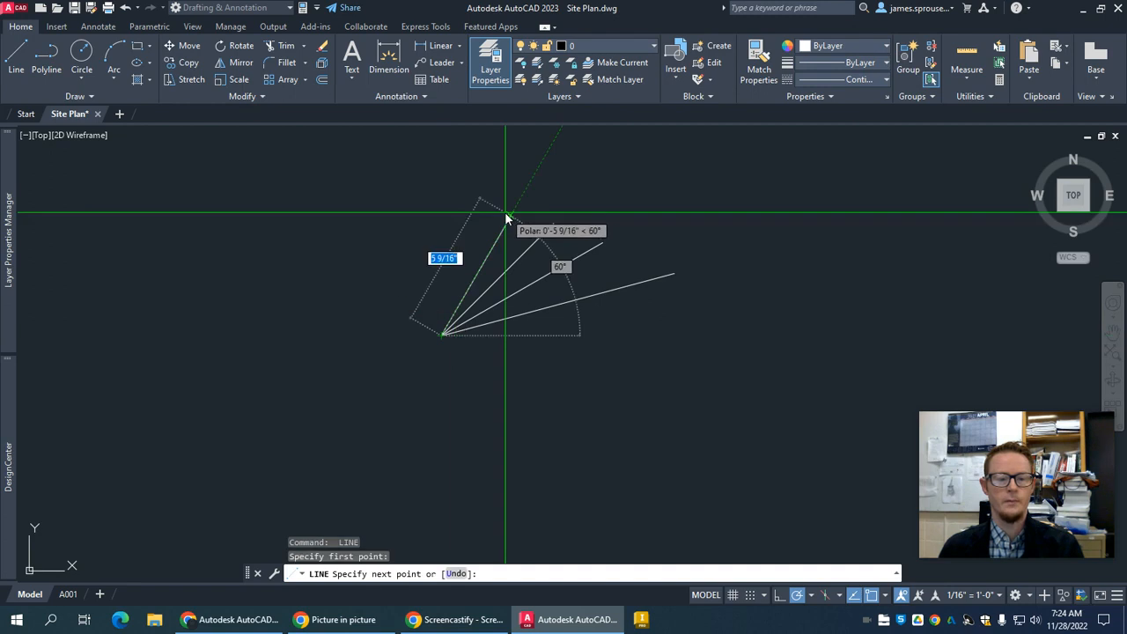
click(507, 218)
key(Return)
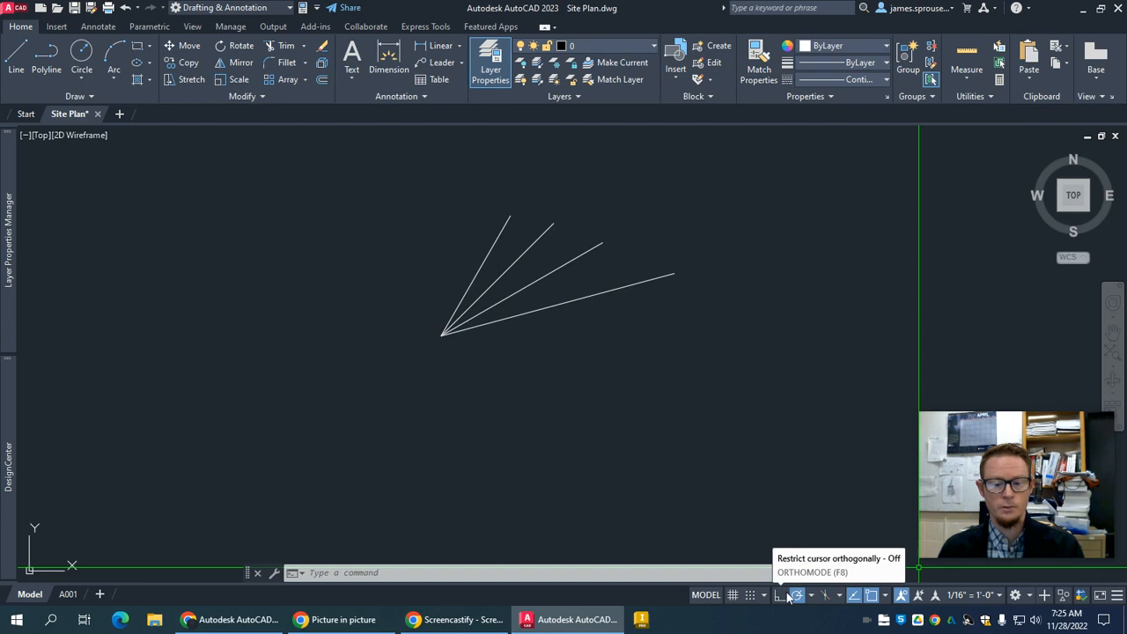
Select the four fanned-out lines with a crossing window and erase them
click(594, 379)
click(368, 272)
key(Delete)
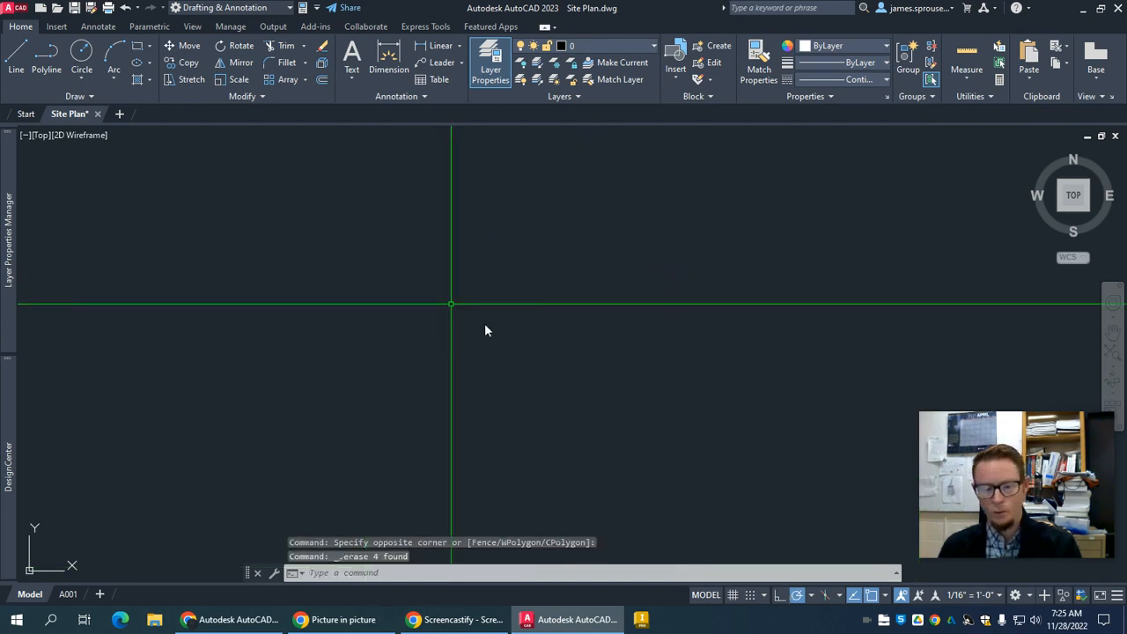